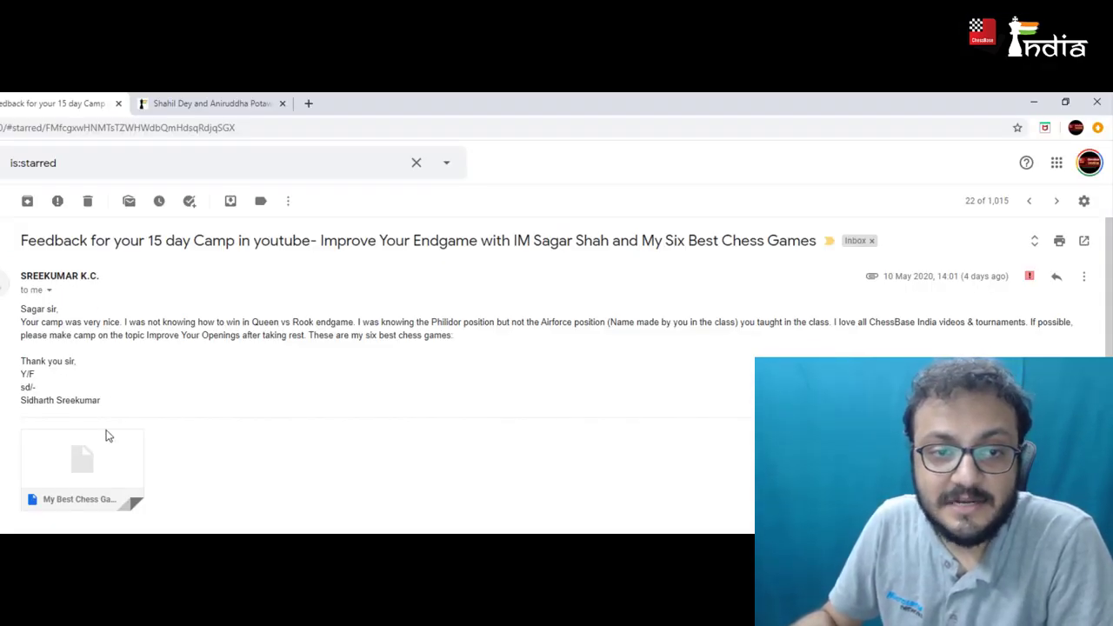
Step: Save the e-mail attachment My Best Chess Games.cbh to the Opening training folder and try to open it in ChessBase
{"action": "mouse_move", "coordinate": [97, 471]}
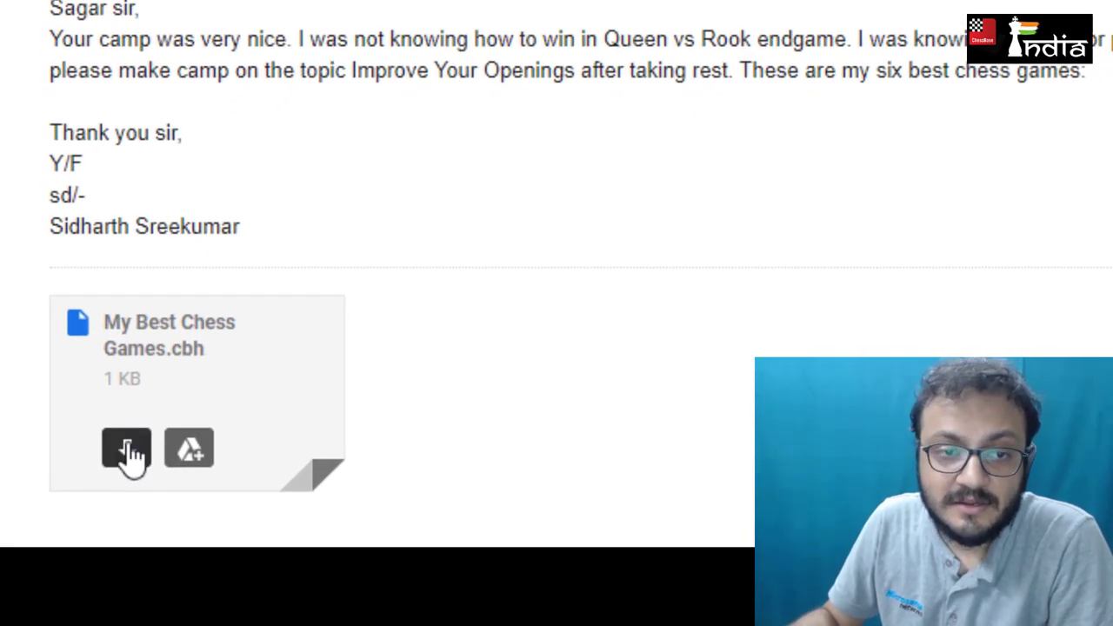
{"action": "left_click", "coordinate": [125, 453]}
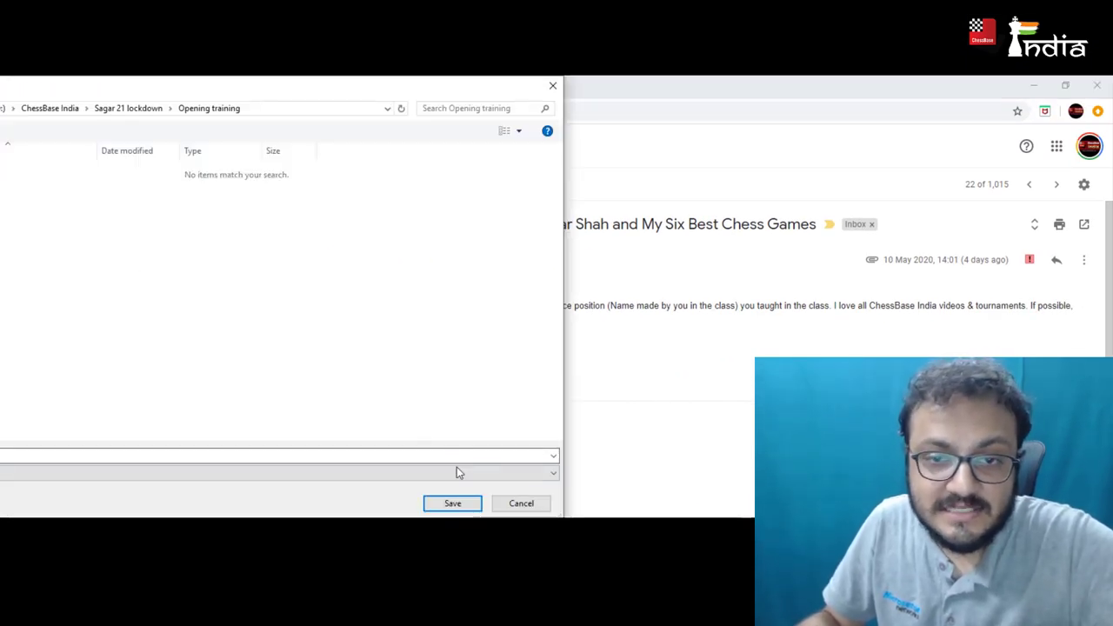
{"action": "left_click", "coordinate": [461, 505]}
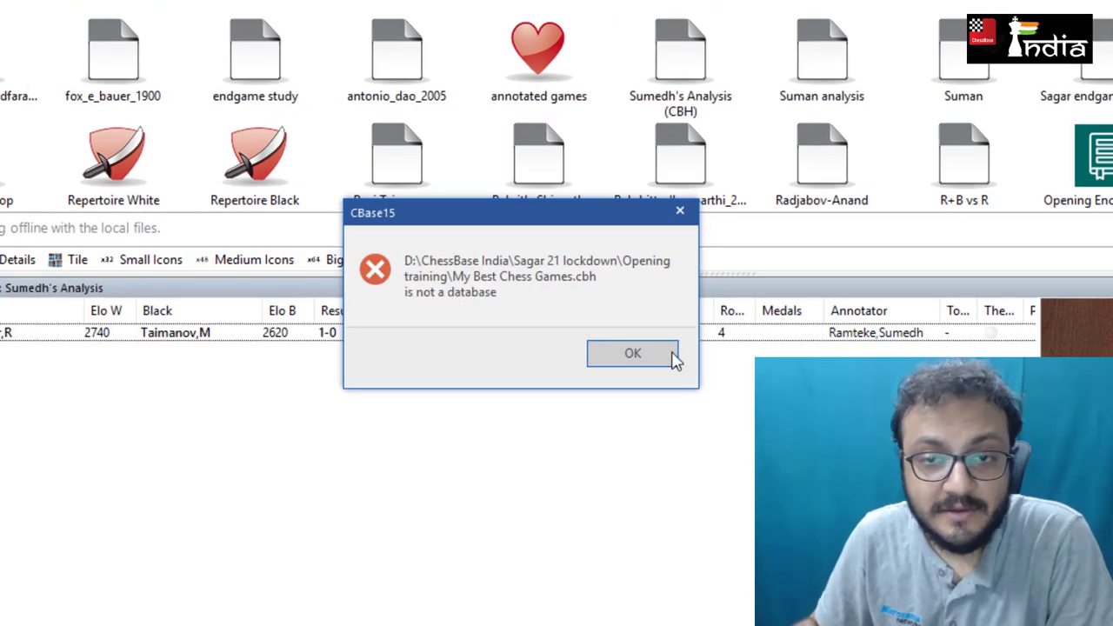
{"action": "left_click", "coordinate": [666, 354]}
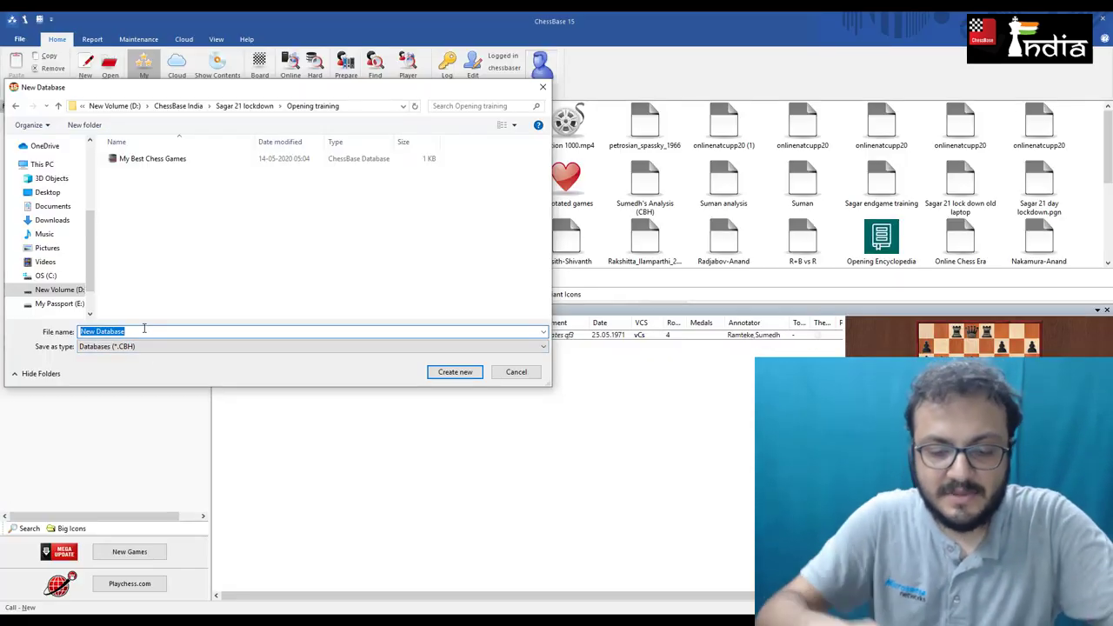
Step: Create a new database named "Sagar opening database" in Databases (*.CBH) format in the Opening training folder and open it
{"action": "type", "text": "Sagar opening"}
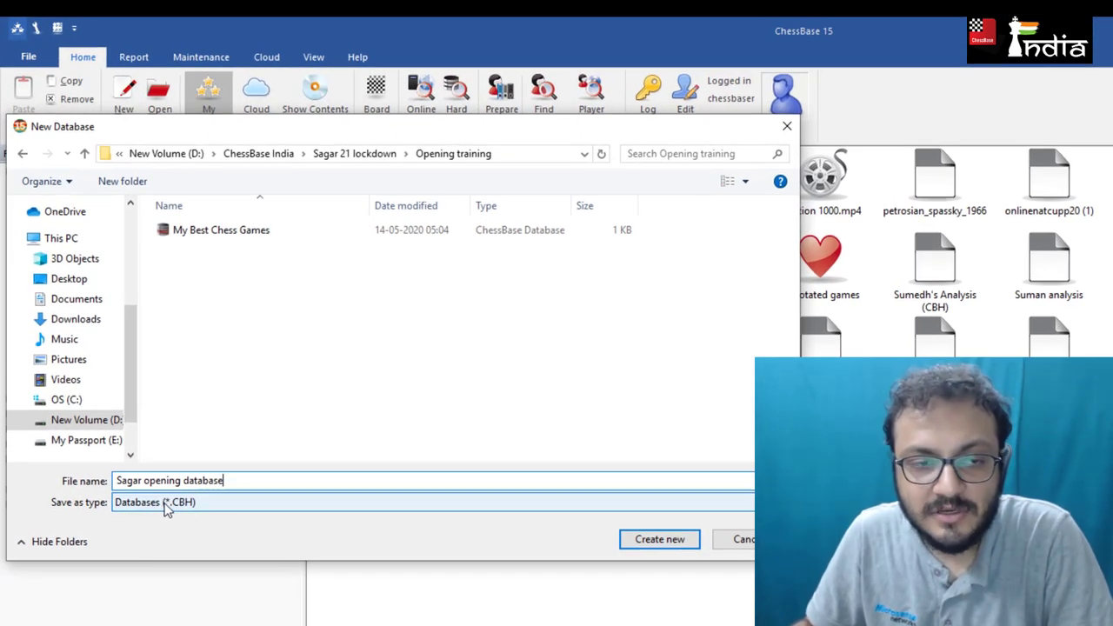
{"action": "left_click", "coordinate": [168, 507]}
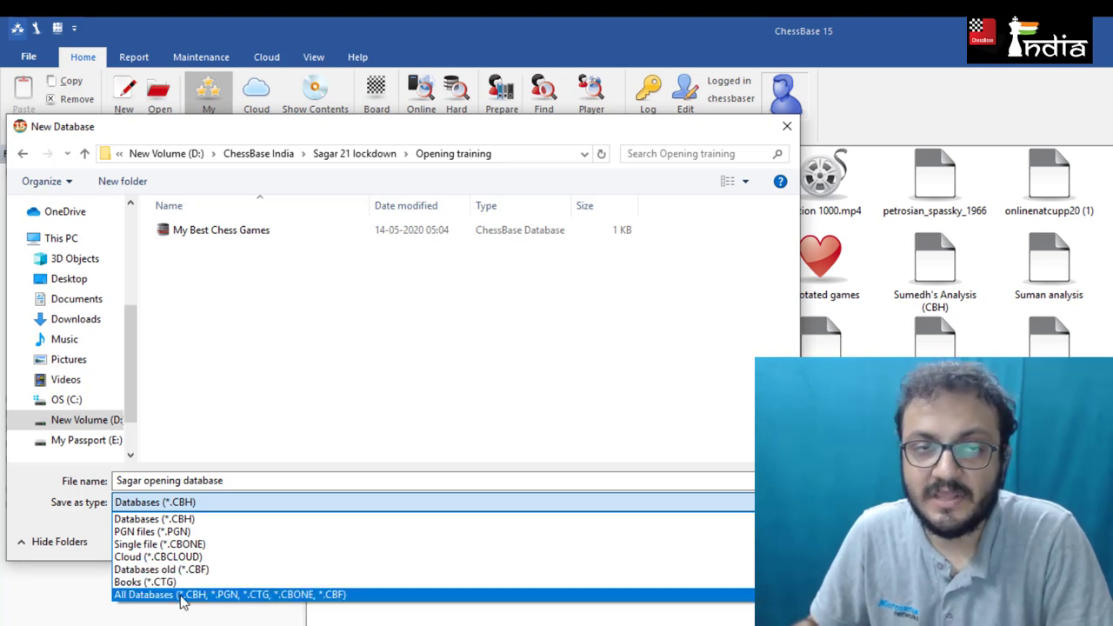
{"action": "left_click", "coordinate": [193, 520]}
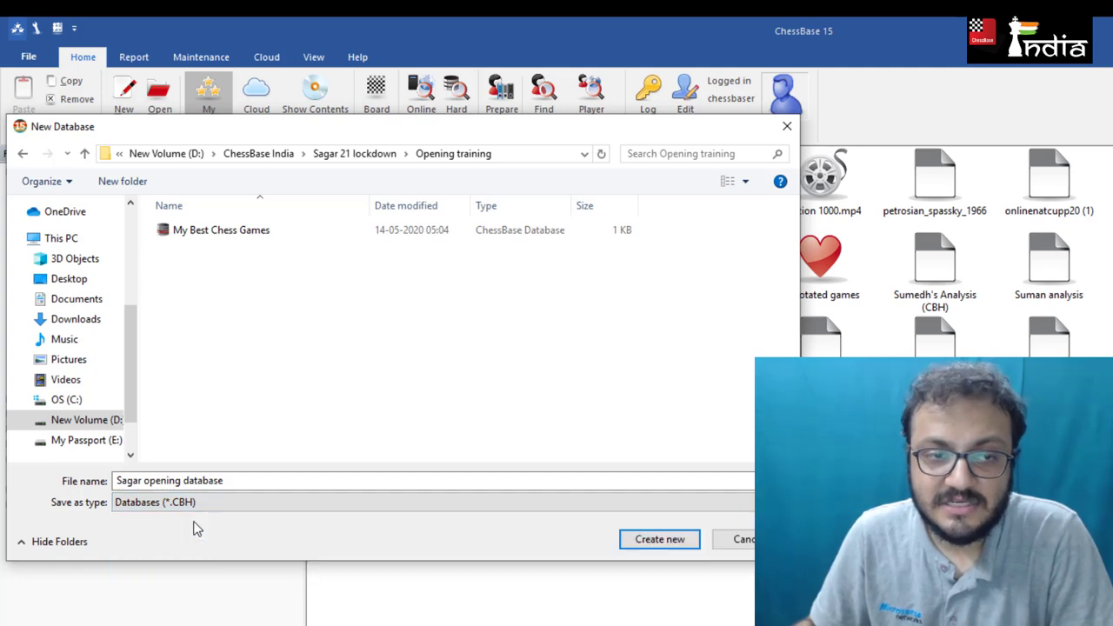
{"action": "left_click", "coordinate": [666, 542]}
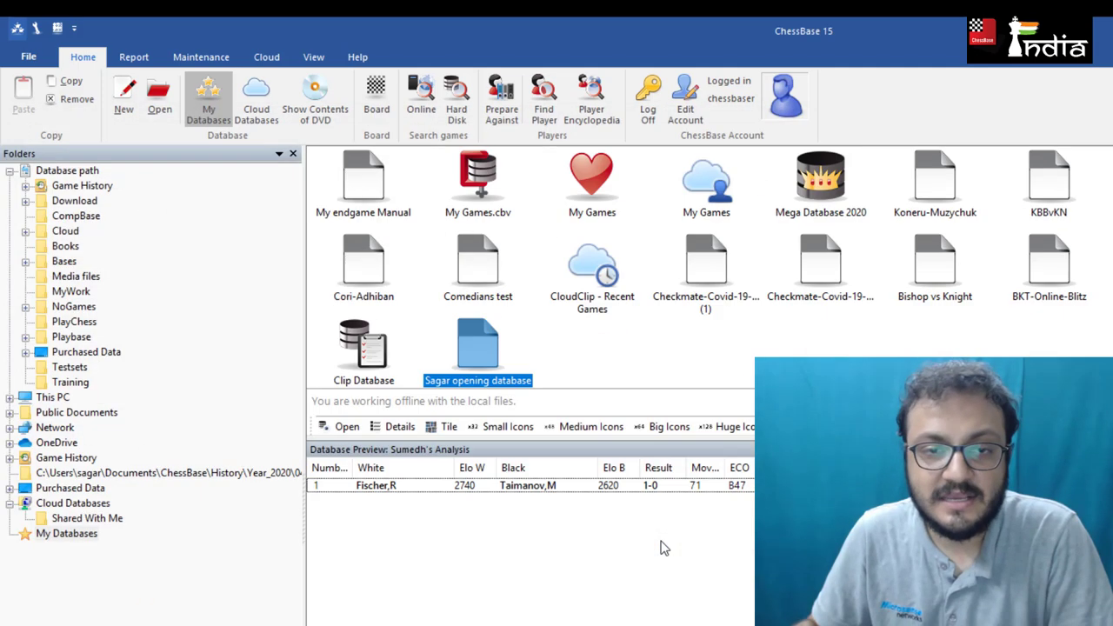
{"action": "double_click", "coordinate": [477, 349]}
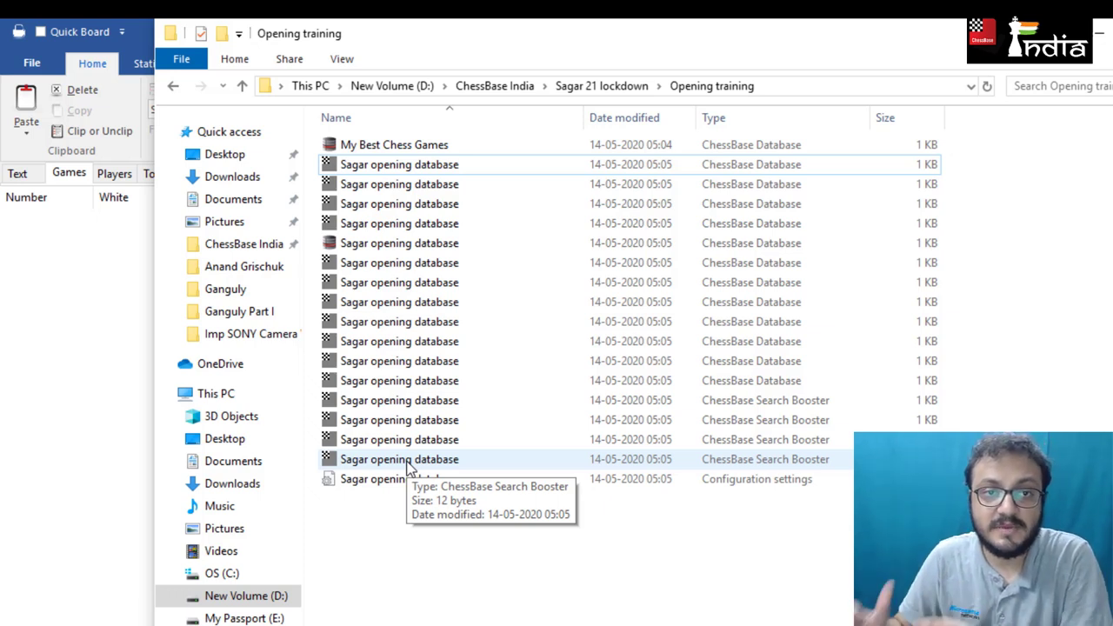
Step: Examine the file type in the properties of the Sagar opening database file that has the red database icon
{"action": "left_click", "coordinate": [365, 248]}
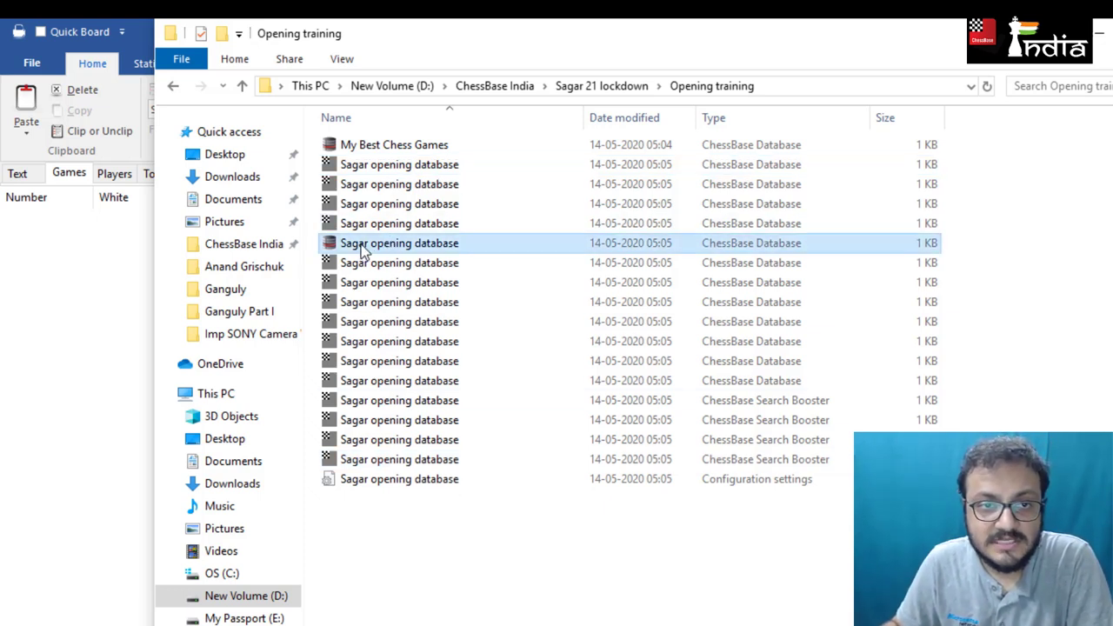
{"action": "right_click", "coordinate": [365, 248]}
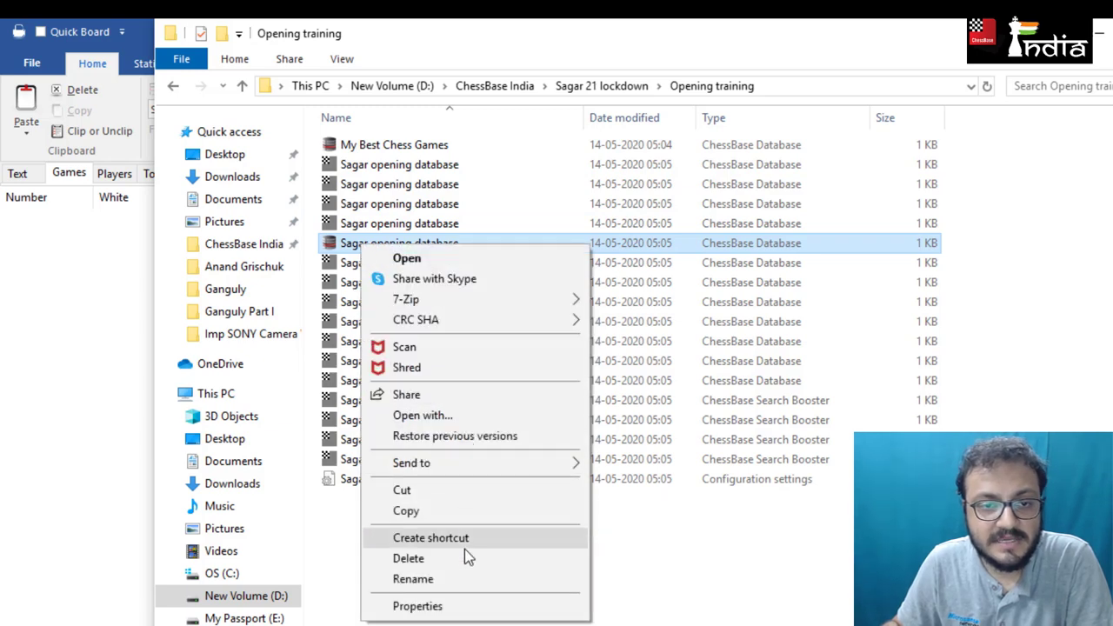
{"action": "left_click", "coordinate": [448, 606]}
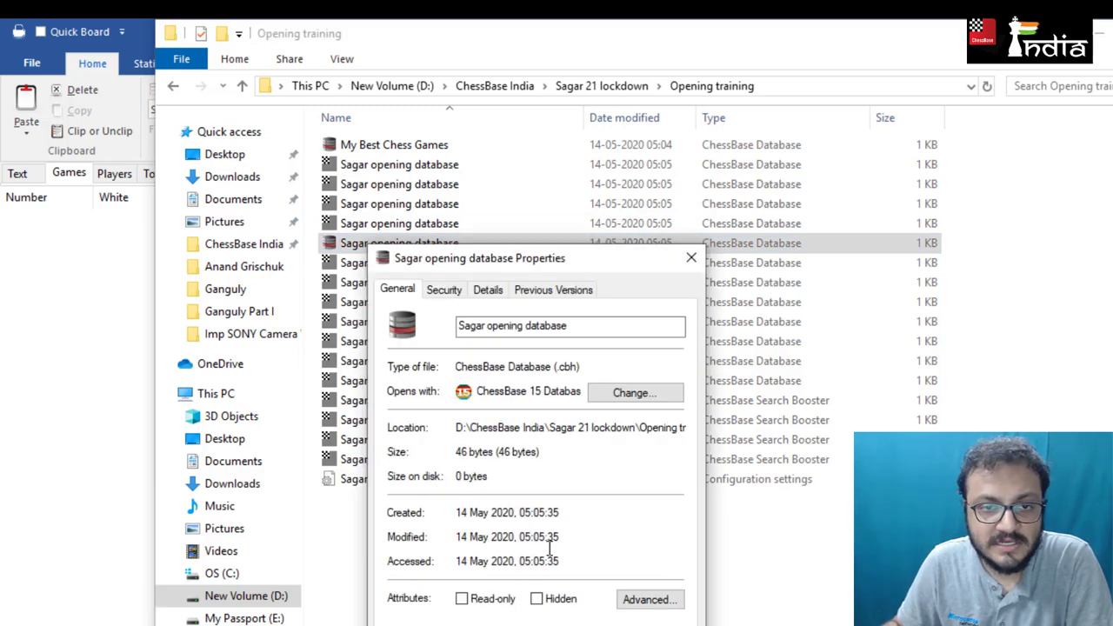
{"action": "left_click_drag", "start_coordinate": [557, 369], "coordinate": [580, 368]}
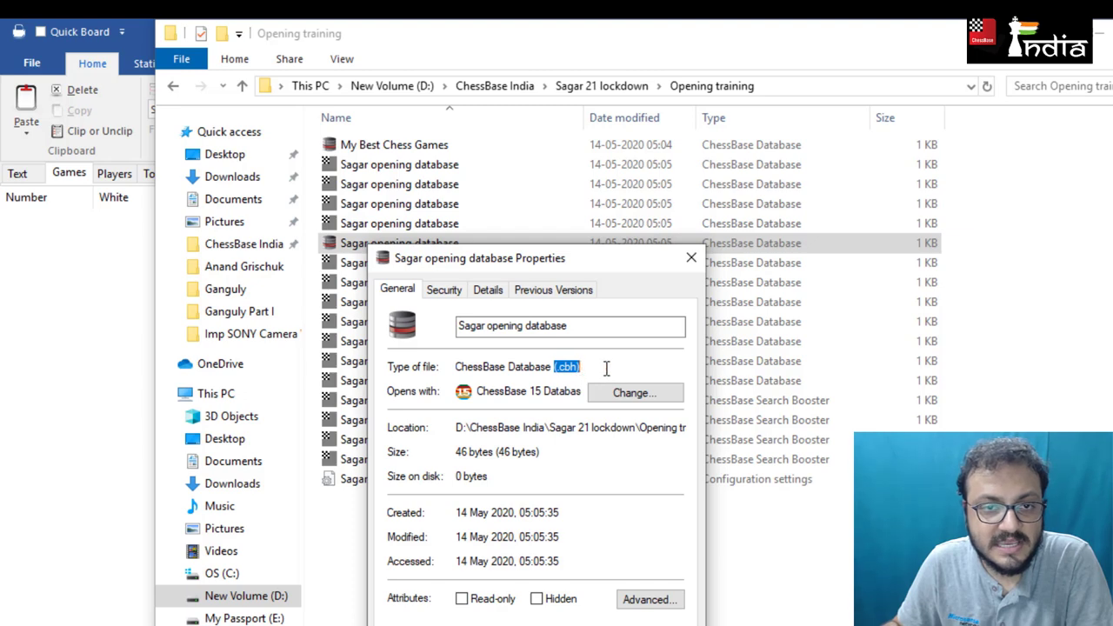
{"action": "left_click", "coordinate": [691, 257]}
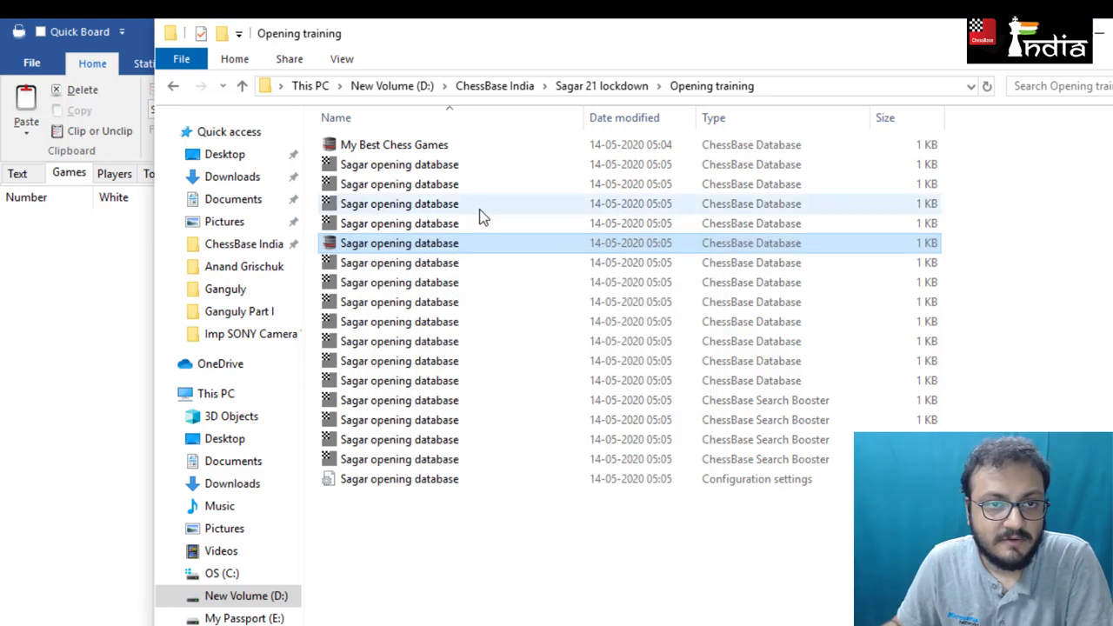
Step: Examine the file type of the Sagar opening database file listed directly above the one with the red database icon
{"action": "right_click", "coordinate": [414, 231]}
{"action": "left_click", "coordinate": [478, 590]}
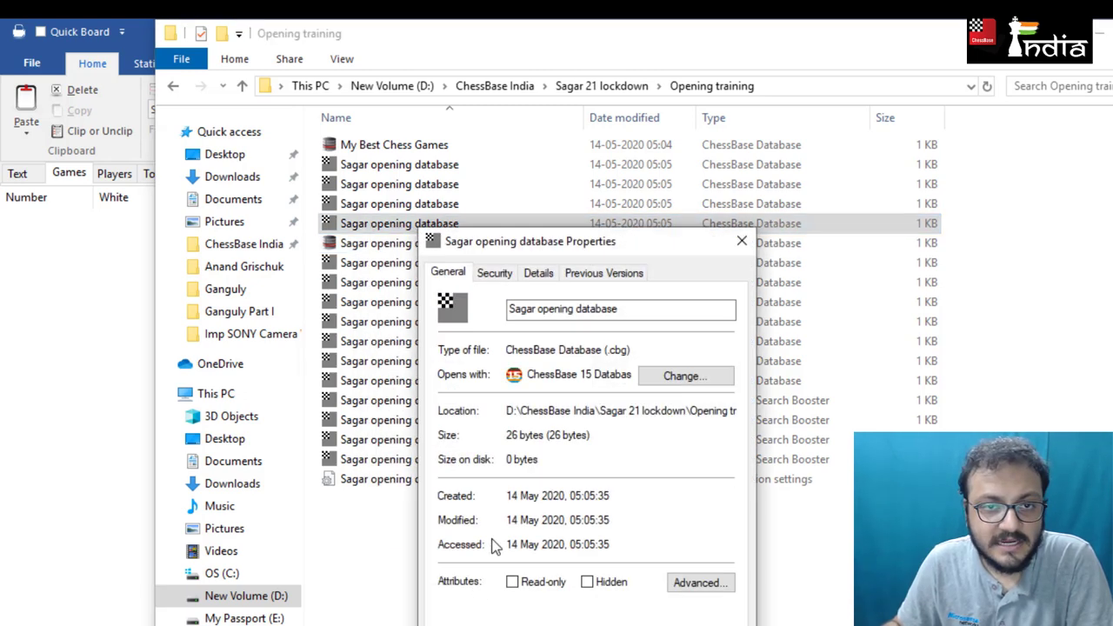
{"action": "left_click_drag", "start_coordinate": [607, 350], "coordinate": [641, 350]}
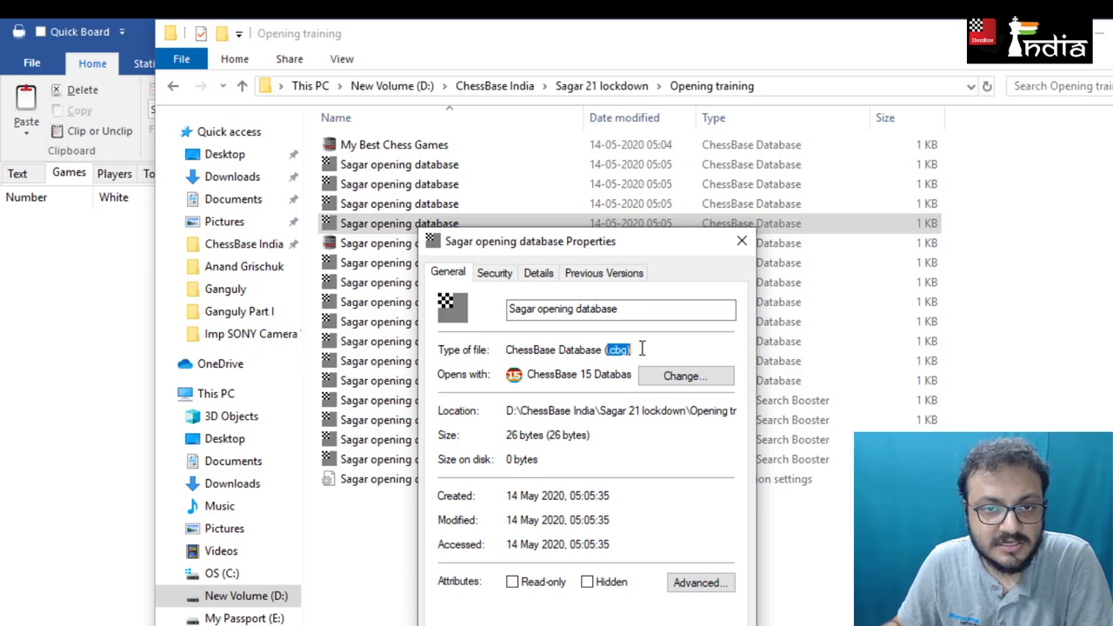
{"action": "left_click", "coordinate": [641, 350]}
{"action": "left_click", "coordinate": [735, 243]}
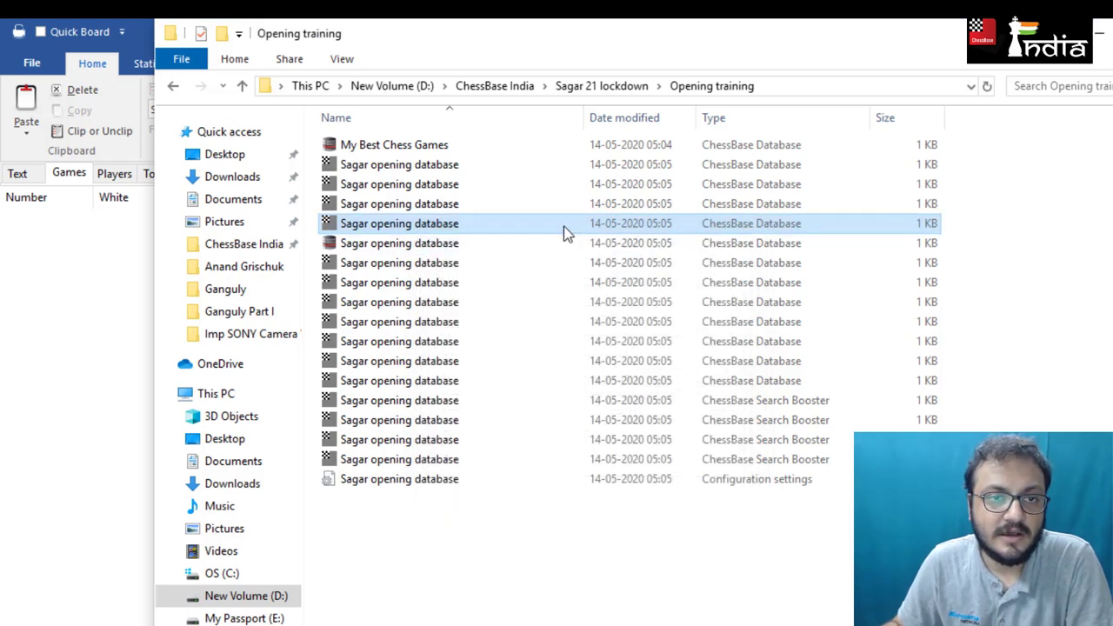
Step: Examine the file type of the Sagar opening database file listed two rows above the one with the red database icon
{"action": "right_click", "coordinate": [423, 207]}
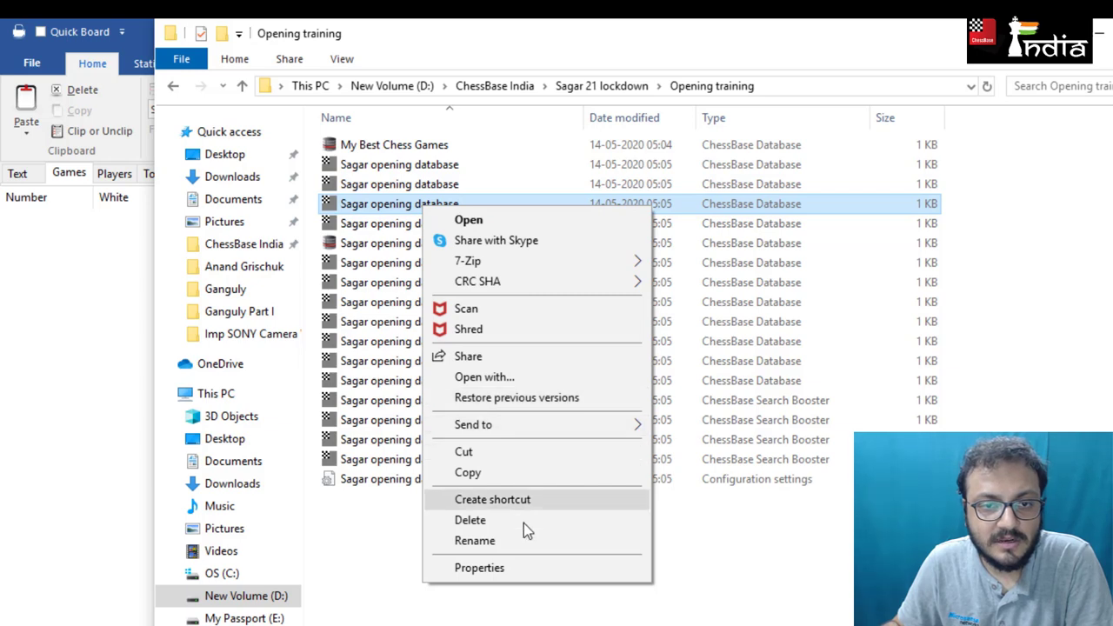
{"action": "left_click", "coordinate": [524, 566]}
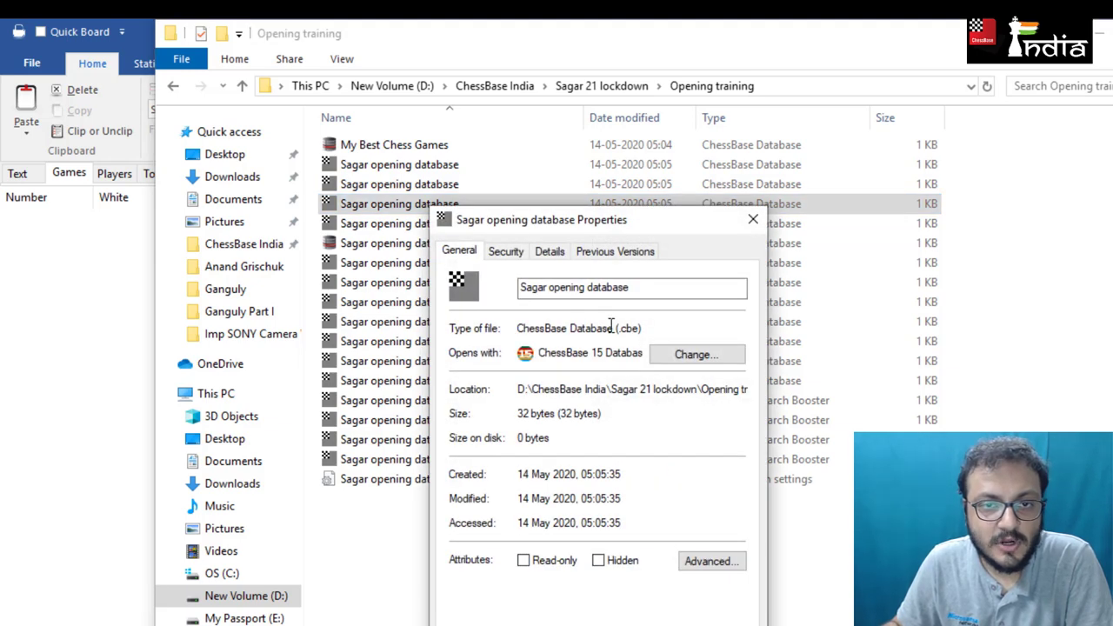
{"action": "left_click_drag", "start_coordinate": [614, 328], "coordinate": [642, 329]}
{"action": "left_click", "coordinate": [644, 329]}
{"action": "left_click", "coordinate": [753, 219]}
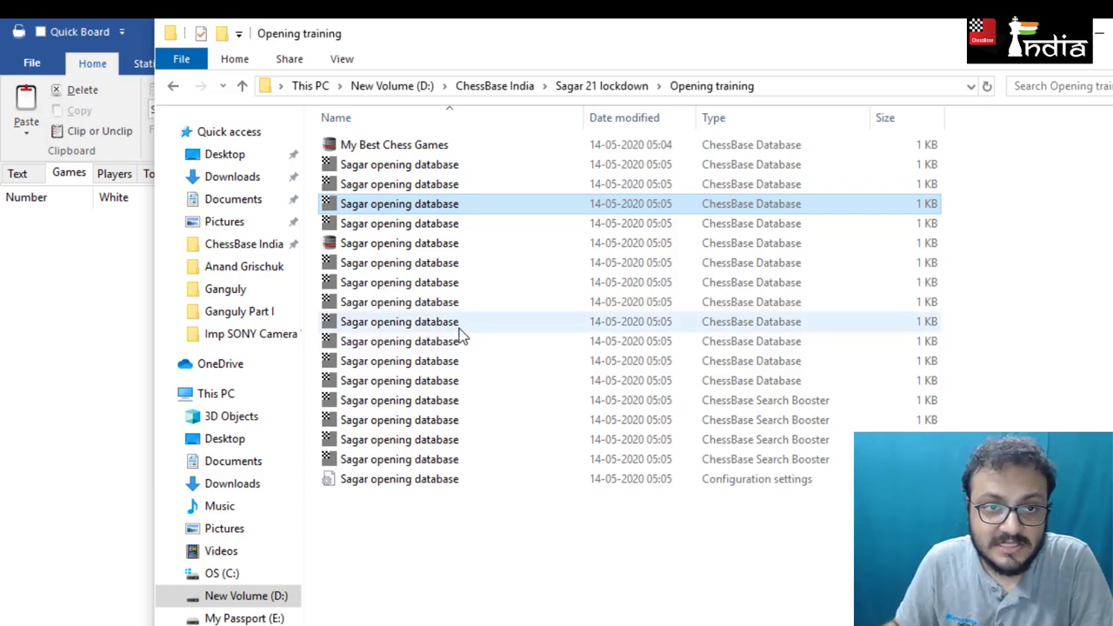
Step: Recheck the file type of the red-icon Sagar opening database file, and close the folder and the open database window
{"action": "right_click", "coordinate": [389, 246]}
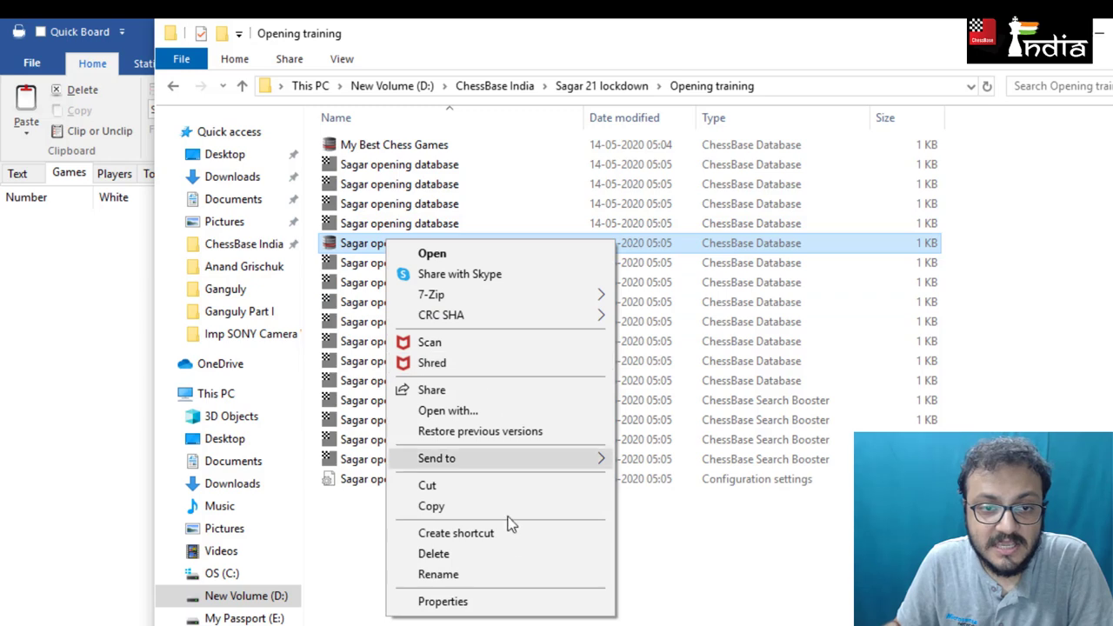
{"action": "left_click", "coordinate": [517, 602]}
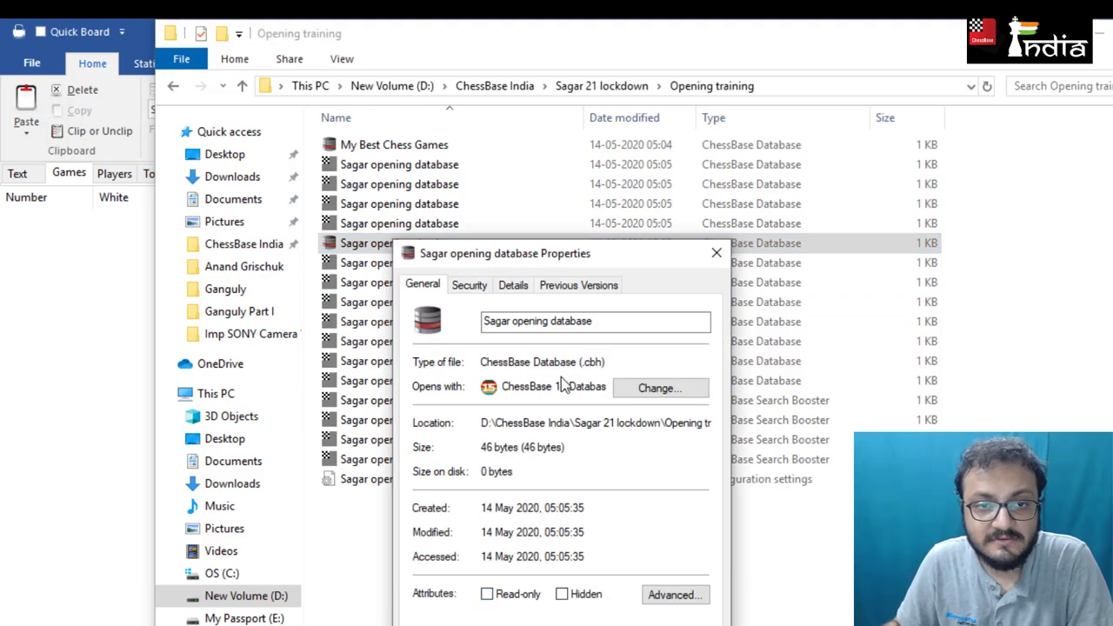
{"action": "left_click", "coordinate": [716, 253]}
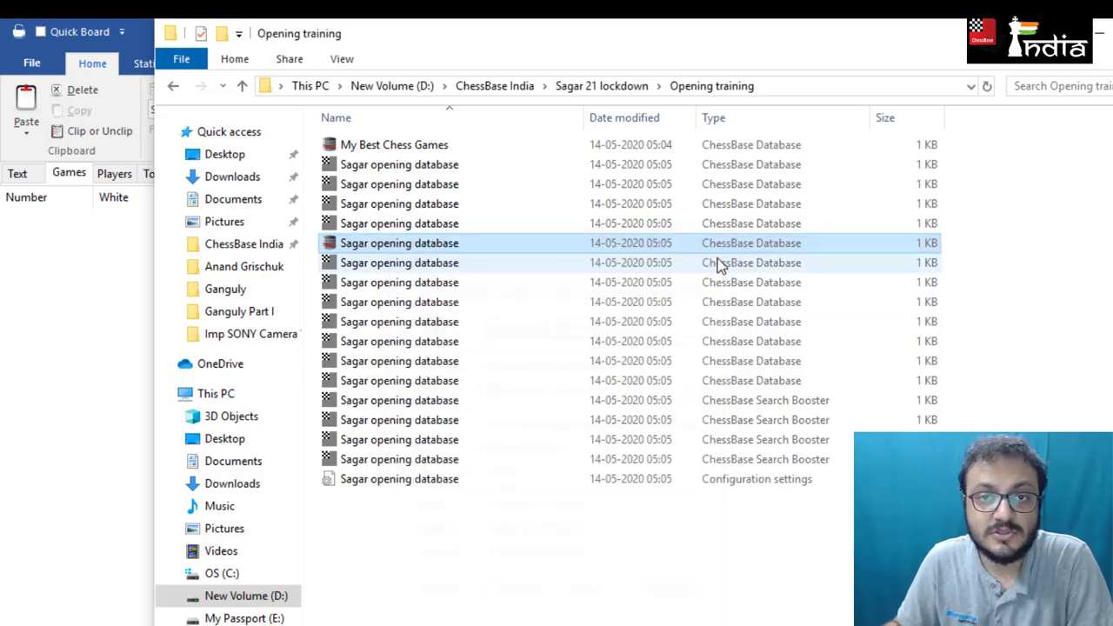
{"action": "left_click", "coordinate": [1105, 36]}
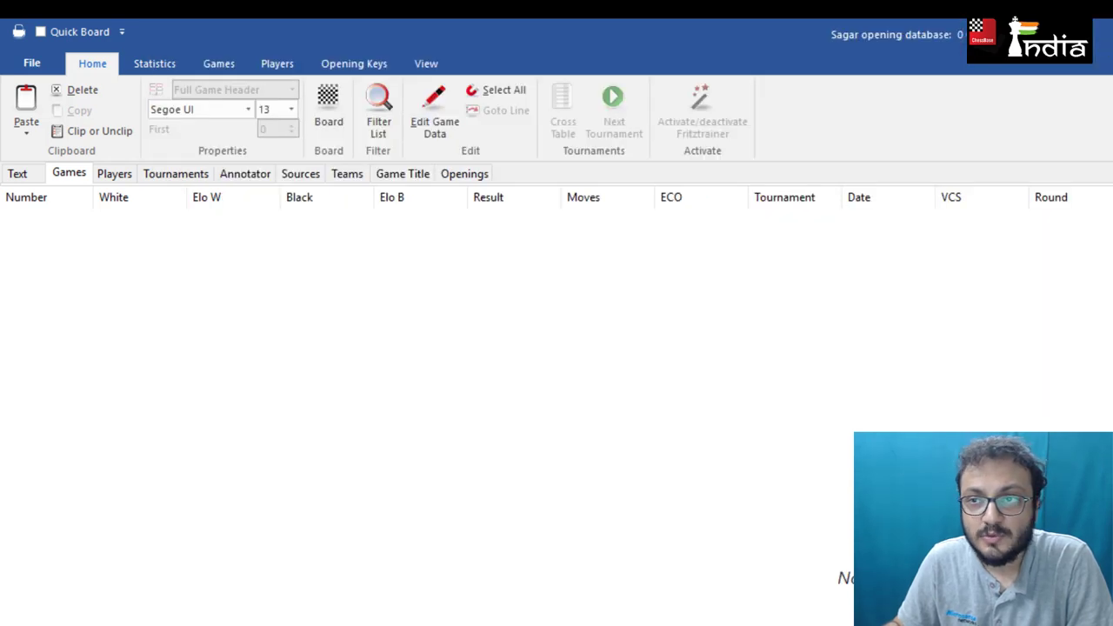
{"action": "left_click", "coordinate": [1103, 19]}
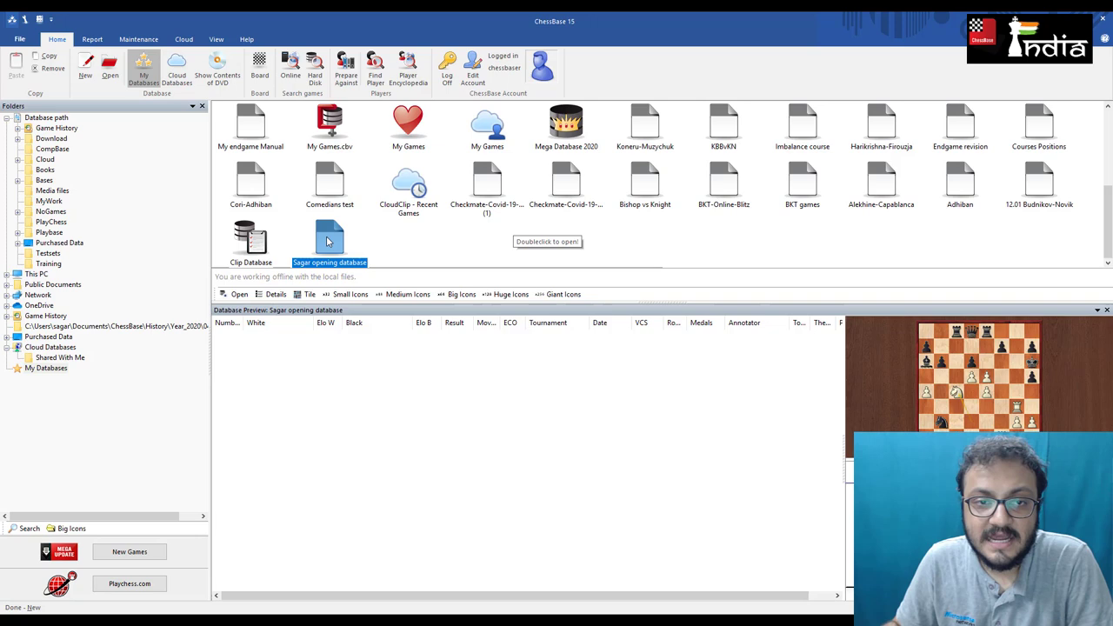
Step: Back up Sagar opening database as an unencrypted .cbv archive with the same name in the Opening training folder
{"action": "right_click", "coordinate": [328, 242]}
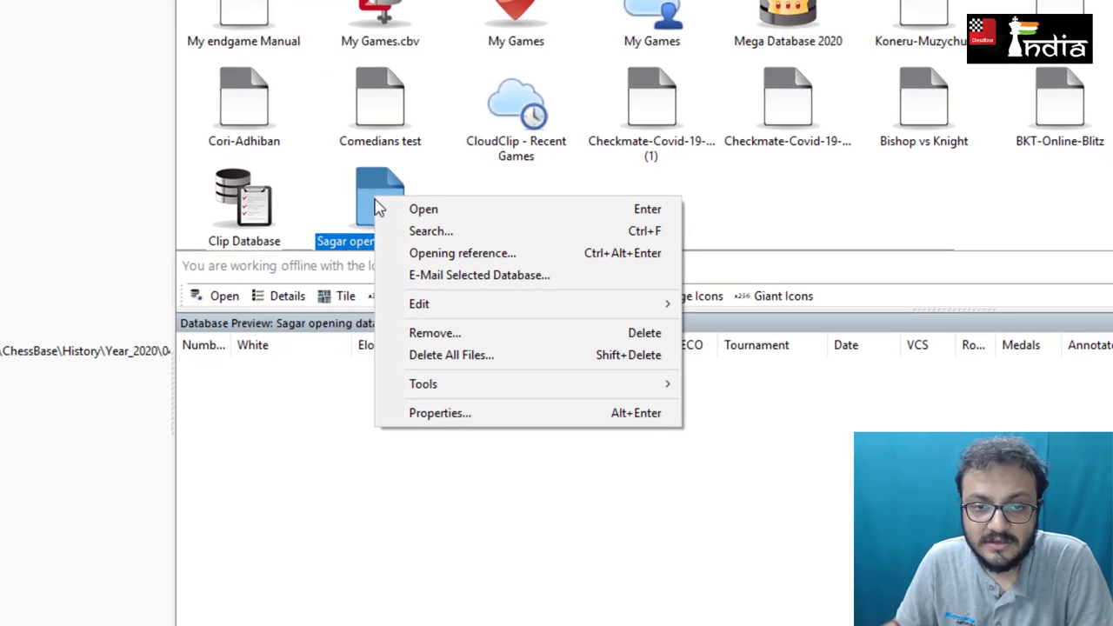
{"action": "mouse_move", "coordinate": [514, 392]}
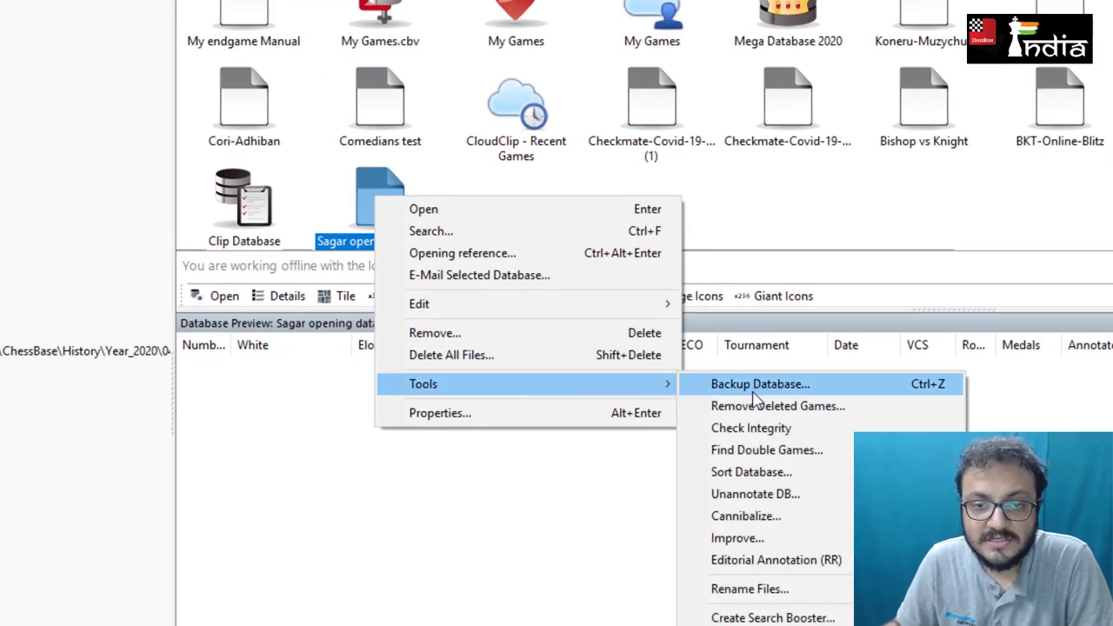
{"action": "left_click", "coordinate": [757, 393]}
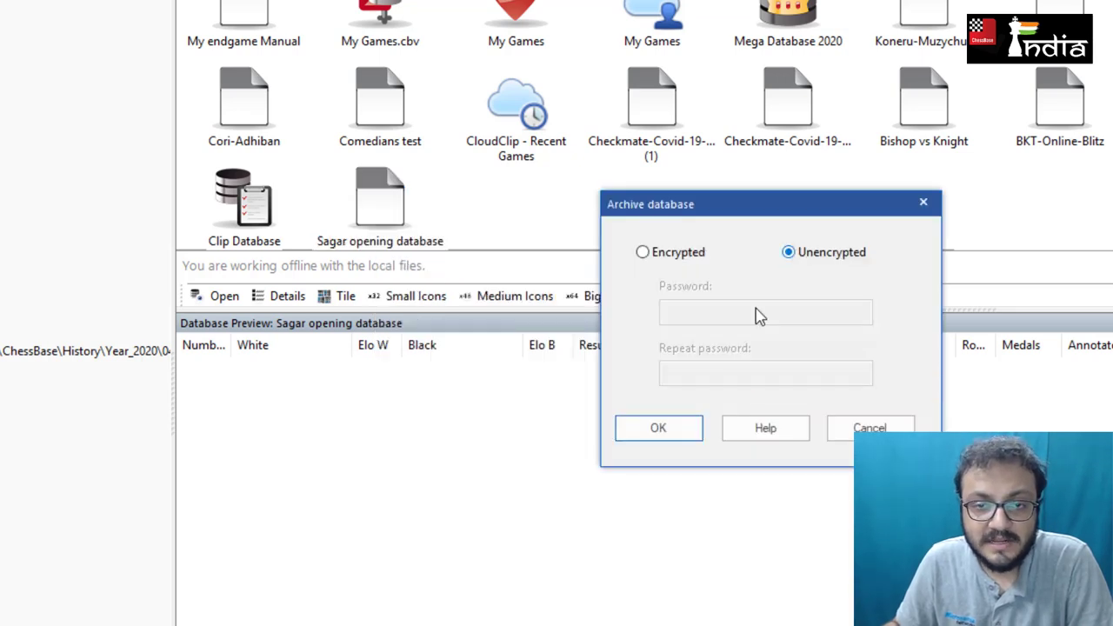
{"action": "left_click", "coordinate": [661, 435]}
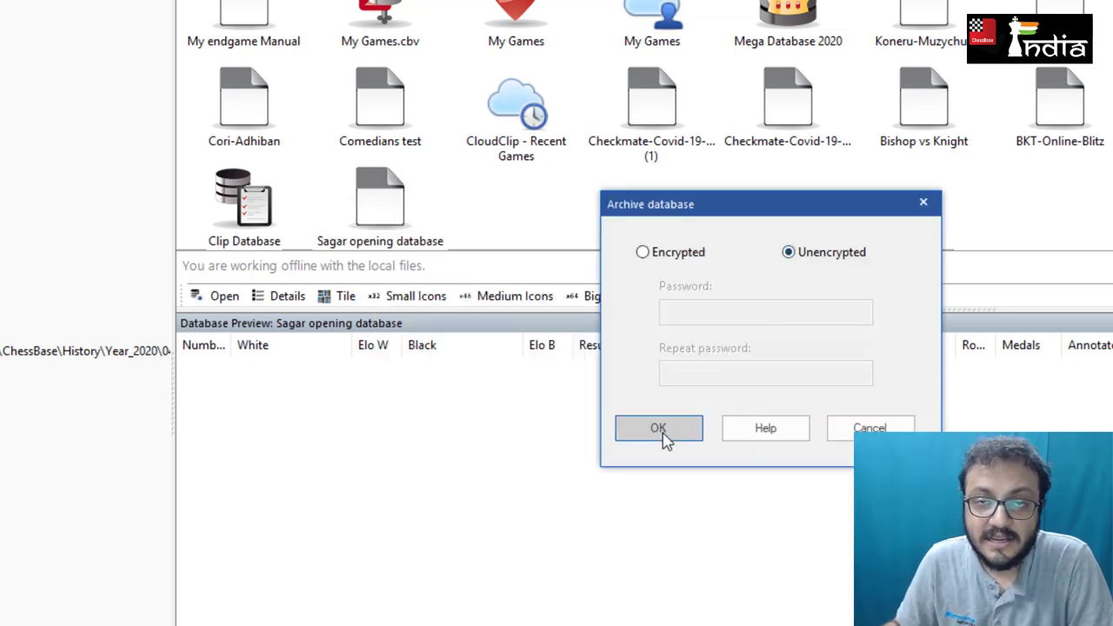
{"action": "left_click", "coordinate": [661, 431]}
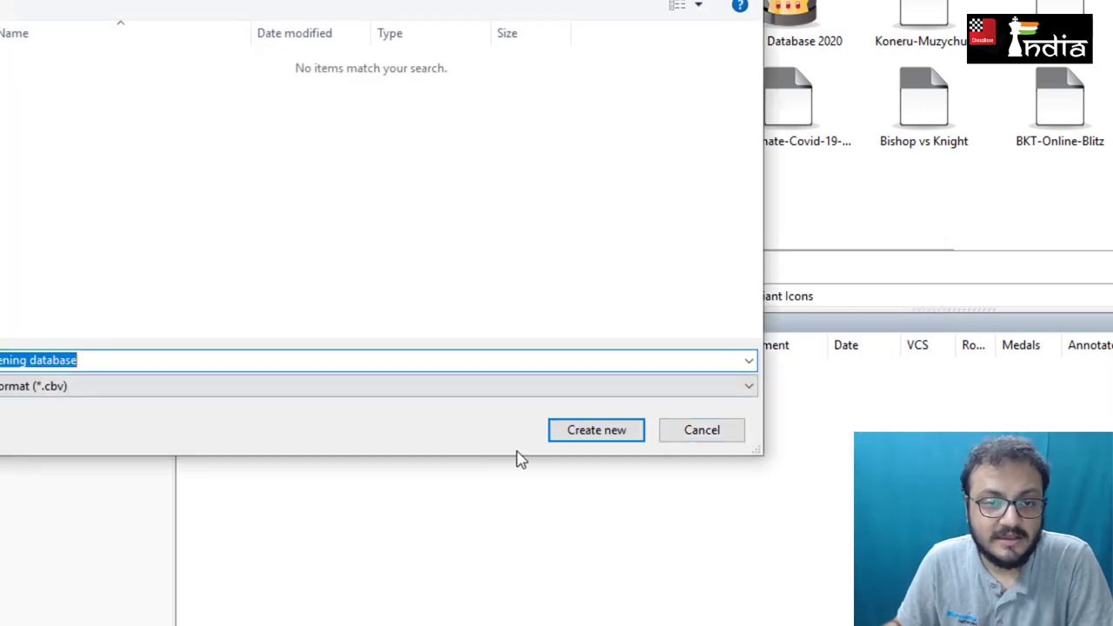
{"action": "left_click", "coordinate": [589, 432]}
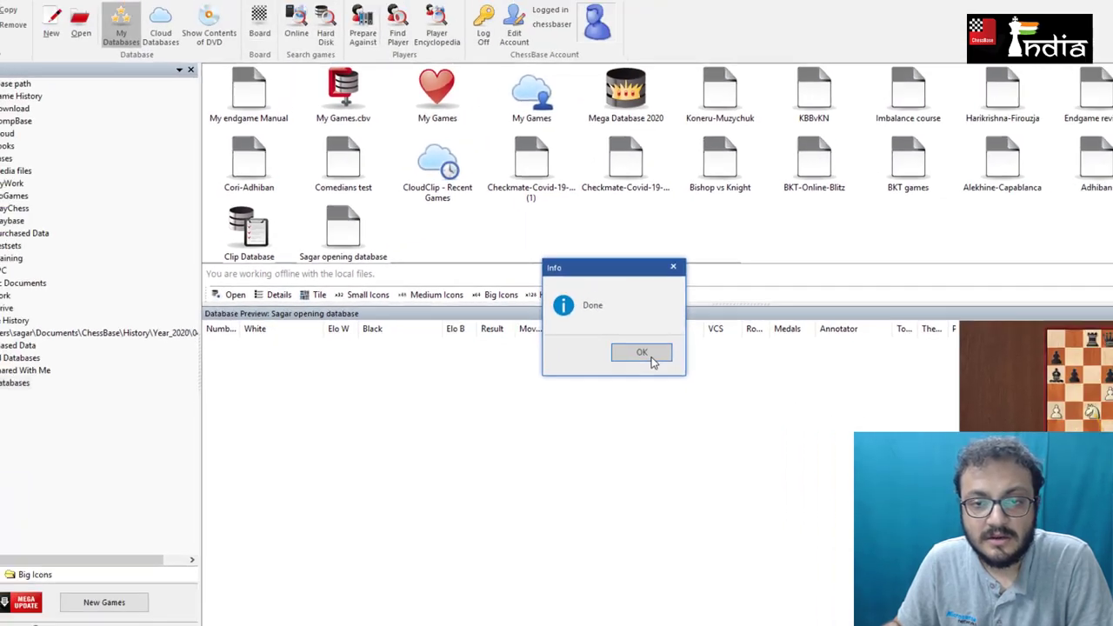
{"action": "left_click", "coordinate": [800, 381]}
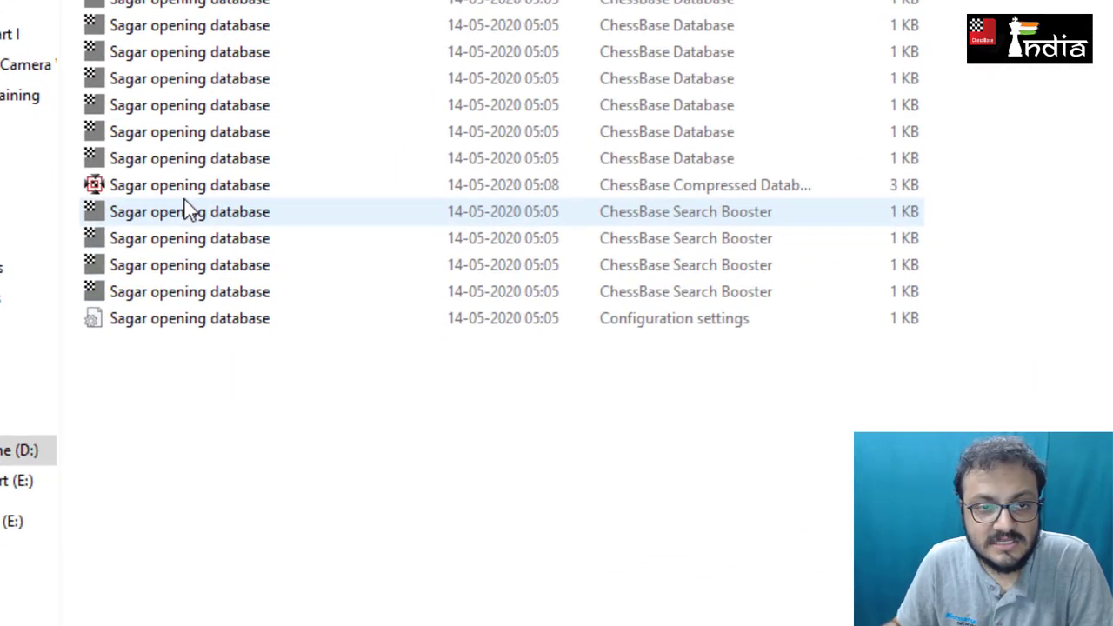
Step: Examine the file type and size in the properties of the compressed Sagar opening database archive
{"action": "right_click", "coordinate": [122, 194]}
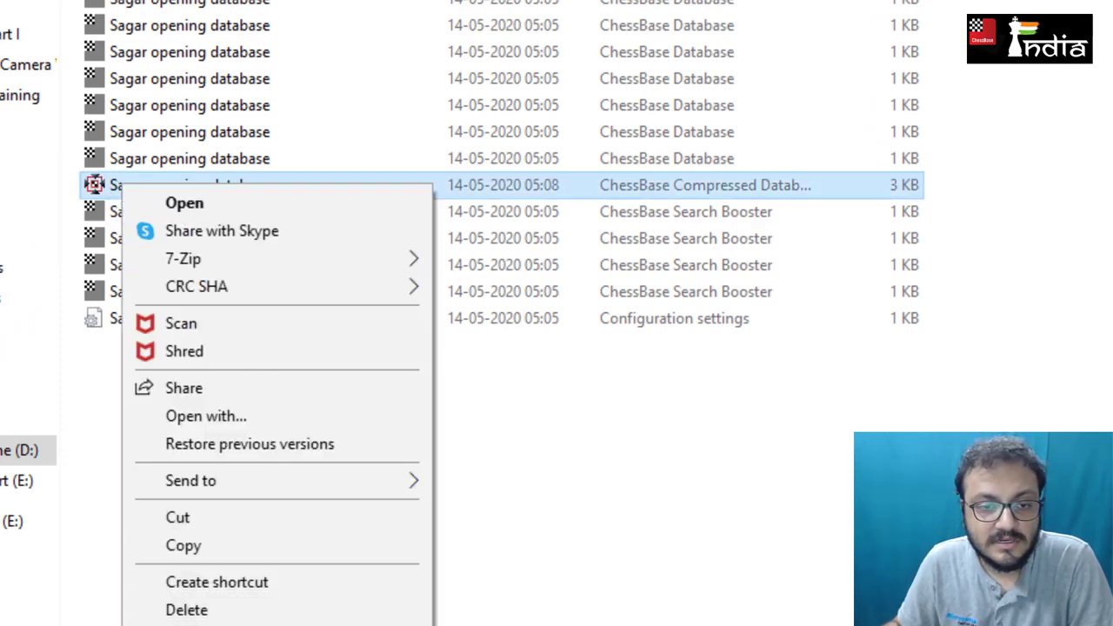
{"action": "key", "text": "r"}
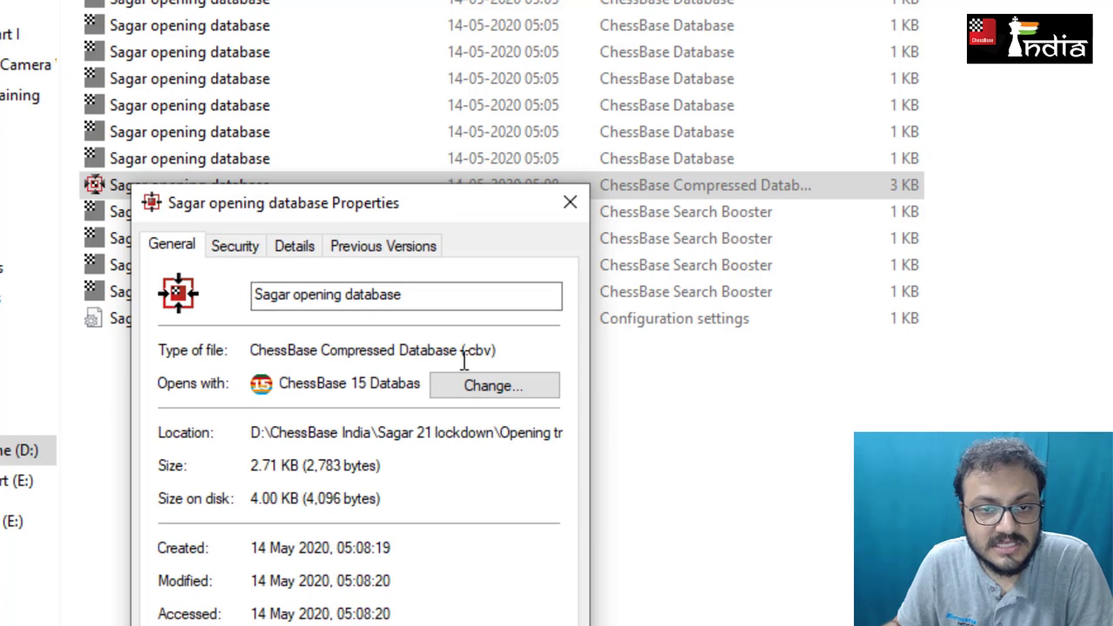
{"action": "left_click", "coordinate": [576, 209]}
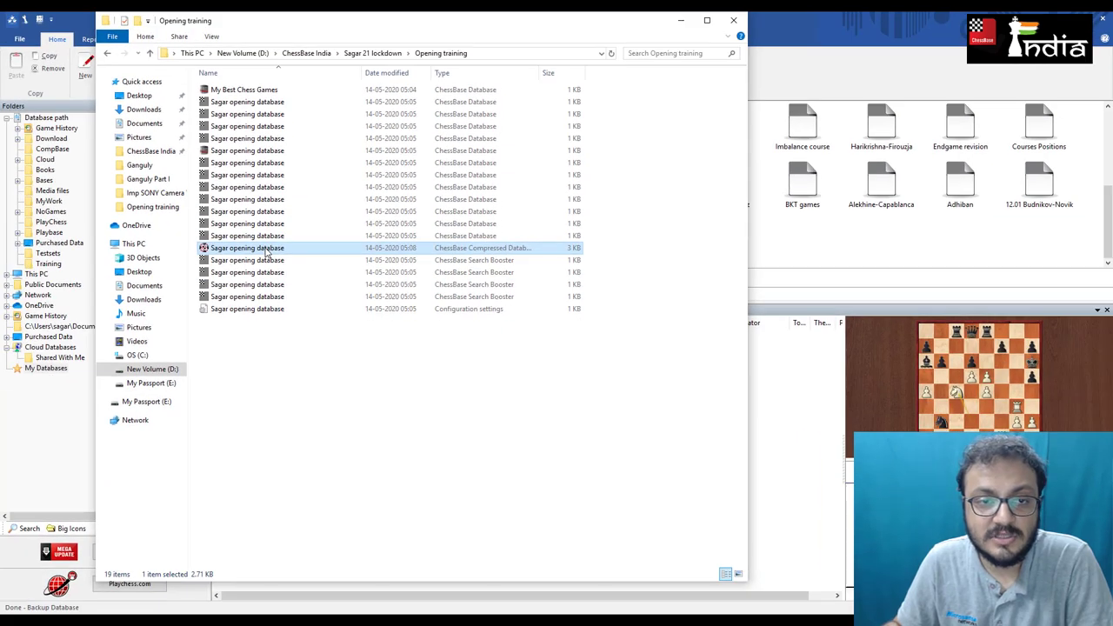
Step: Open the compressed Sagar opening database archive, overwrite the existing .cbh database, and close the extracted database
{"action": "double_click", "coordinate": [231, 187]}
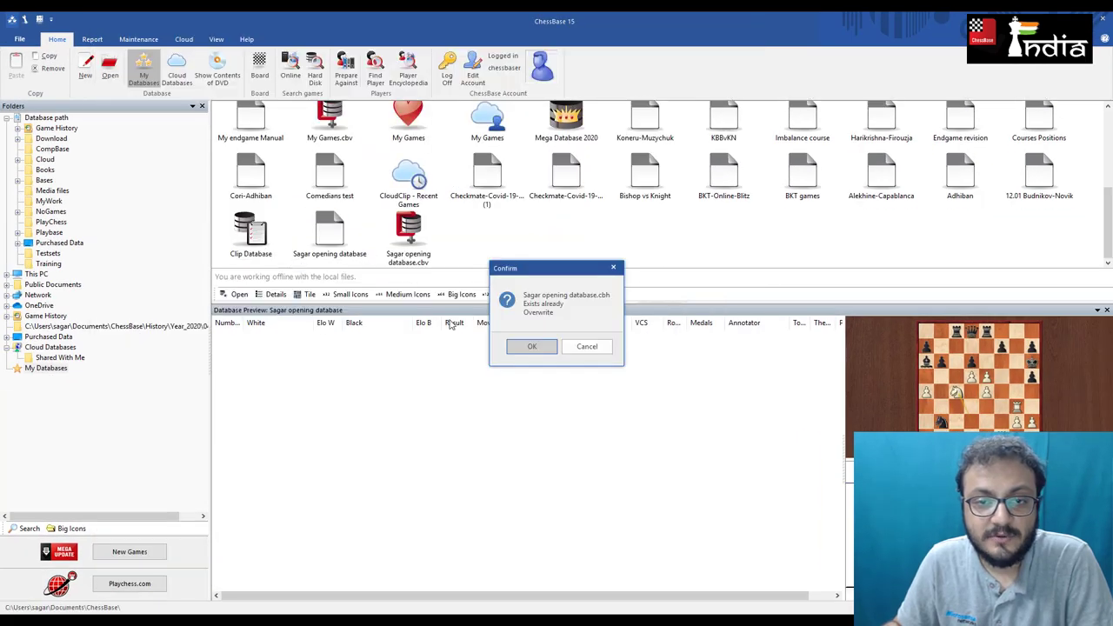
{"action": "left_click", "coordinate": [533, 347]}
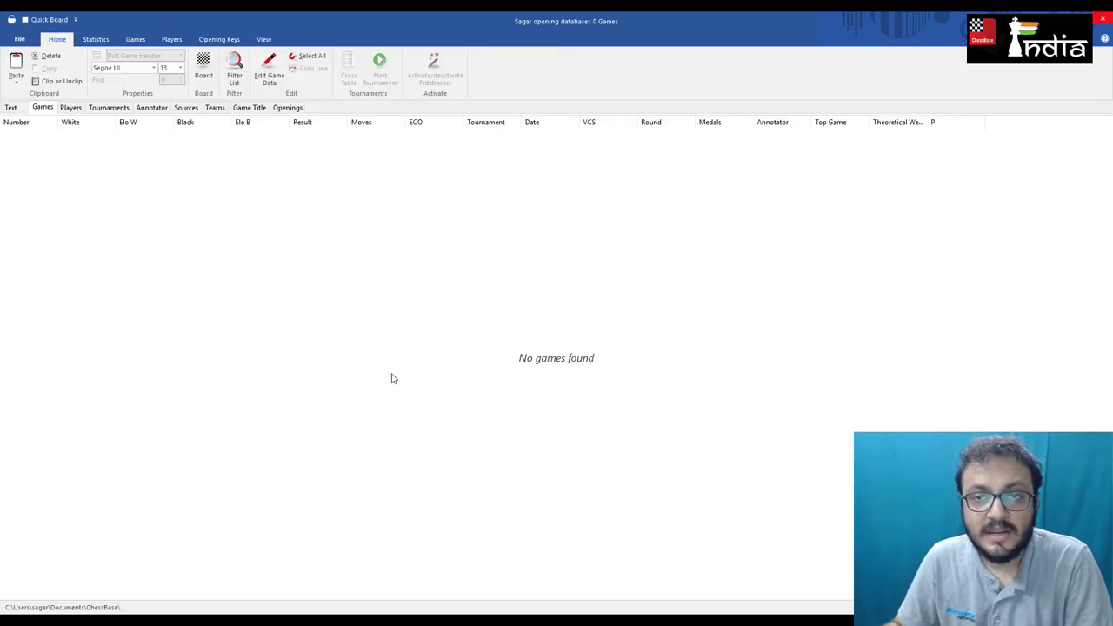
{"action": "left_click", "coordinate": [1103, 20]}
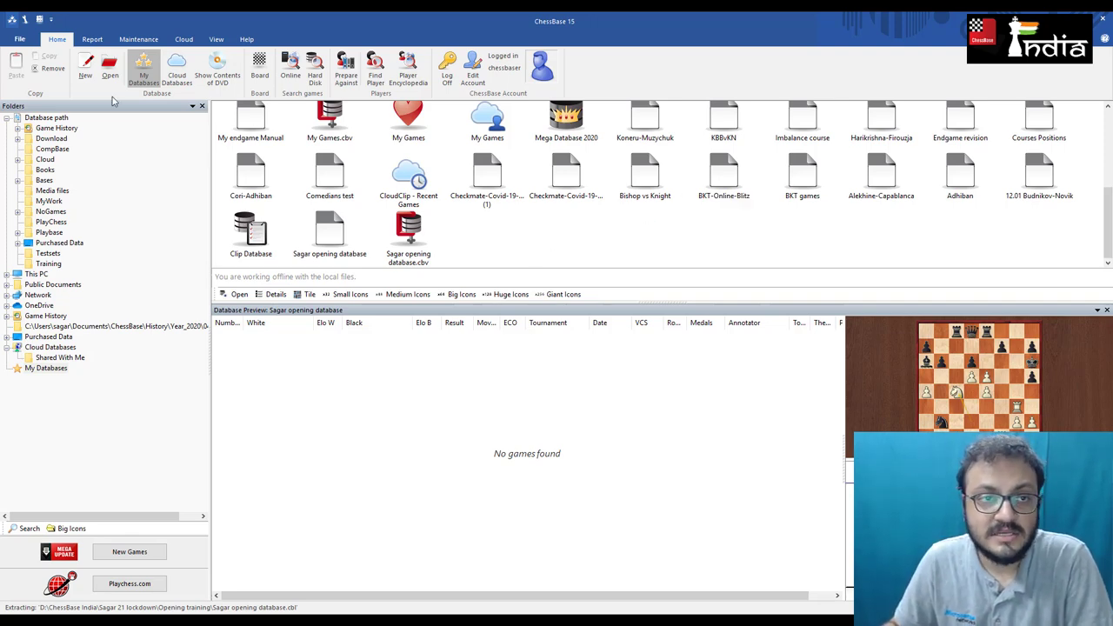
Step: Create a new PGN database named Sagar opening pgn in the Opening training folder
{"action": "left_click", "coordinate": [86, 73]}
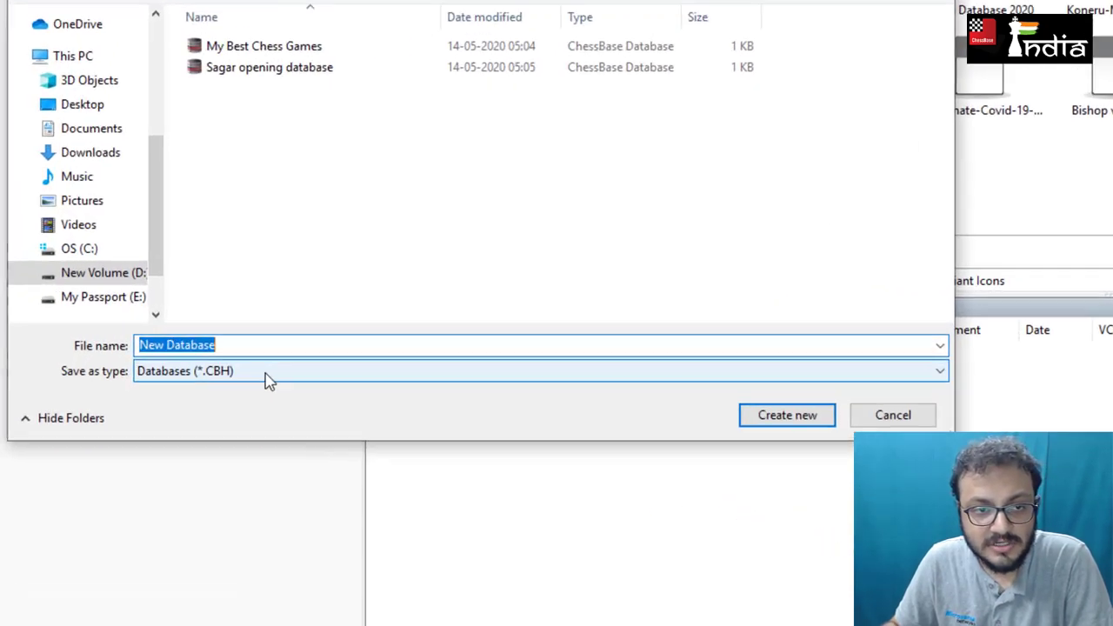
{"action": "left_click", "coordinate": [268, 380]}
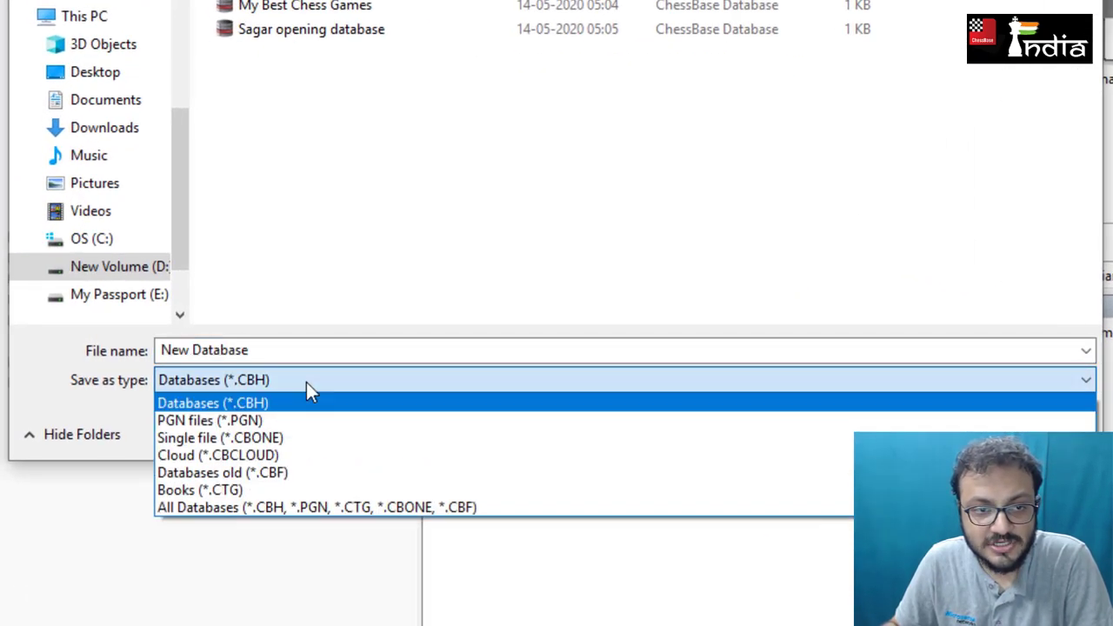
{"action": "left_click", "coordinate": [285, 425]}
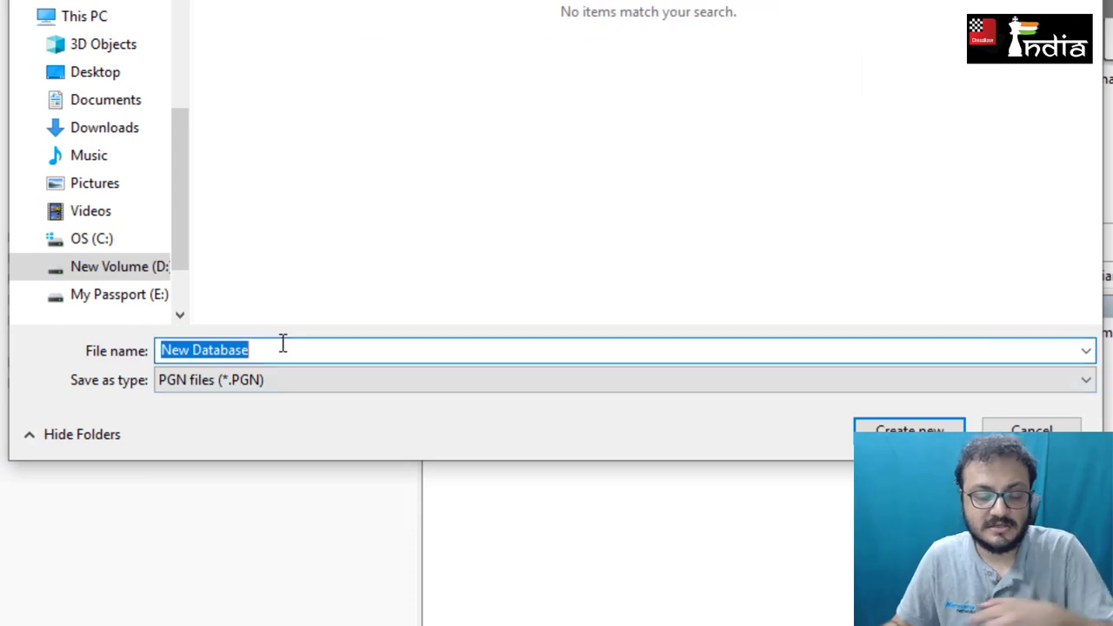
{"action": "type", "text": "Sagar opeing"}
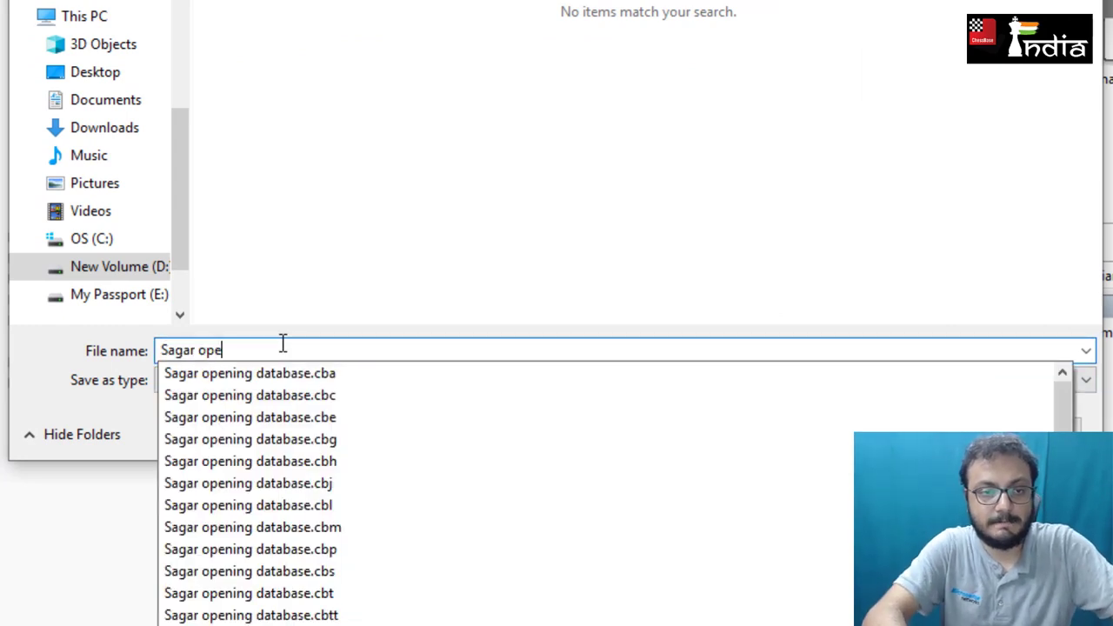
{"action": "key", "text": "BackSpace"}
{"action": "key", "text": "BackSpace"}
{"action": "key", "text": "BackSpace"}
{"action": "key", "text": "BackSpace"}
{"action": "type", "text": "ning p"}
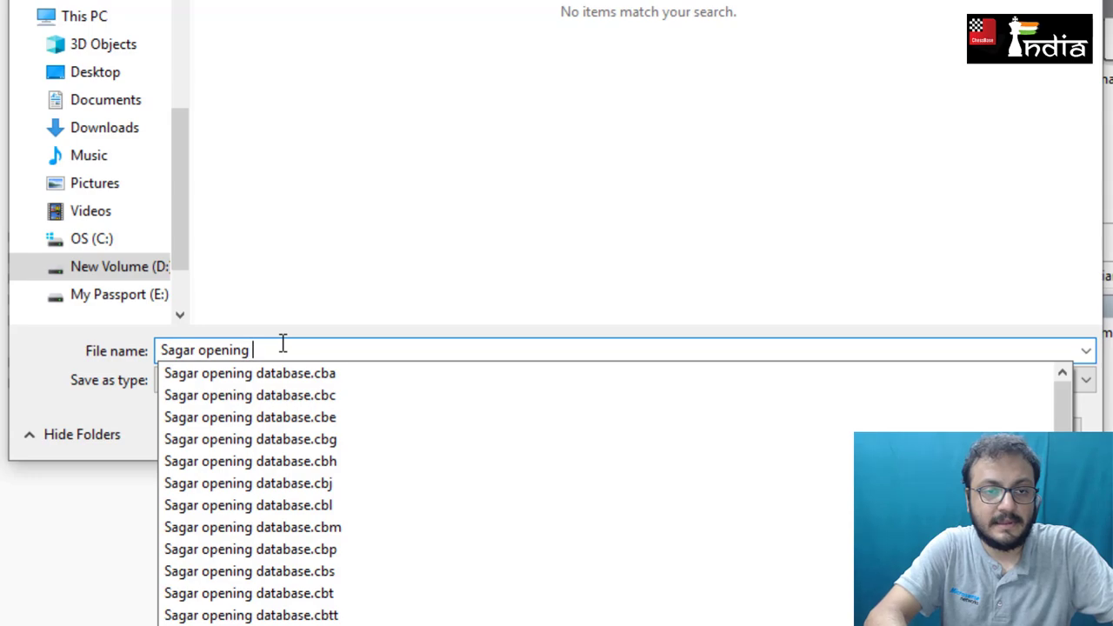
{"action": "type", "text": "gn"}
{"action": "key", "text": "Return"}
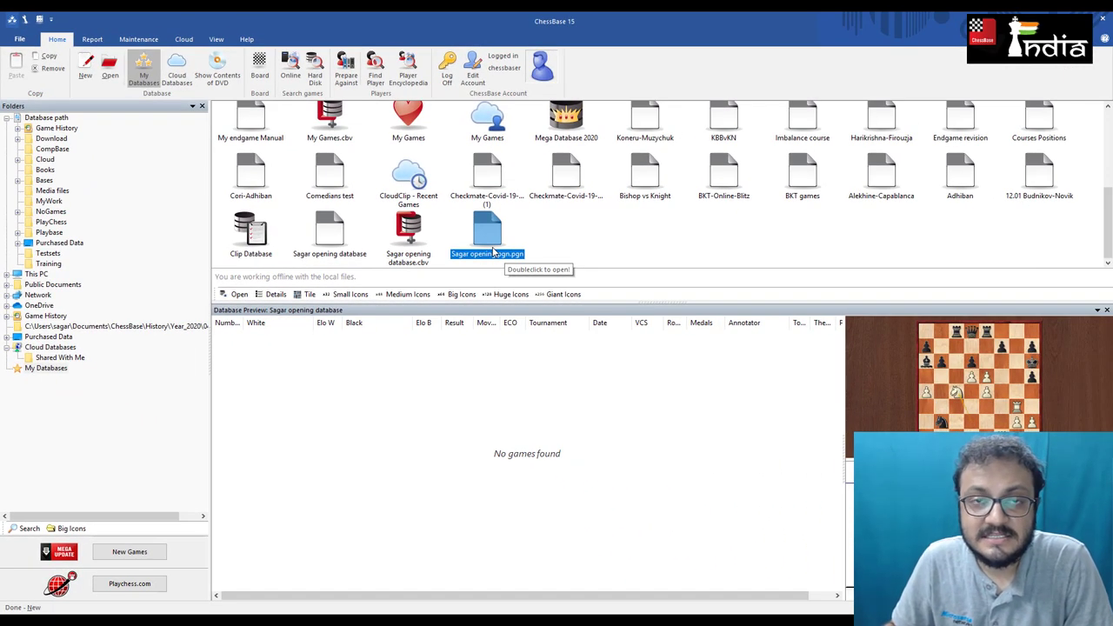
Step: Compare the index lists offered in the Sagar opening pgn database with those in Sagar opening database
{"action": "double_click", "coordinate": [490, 247]}
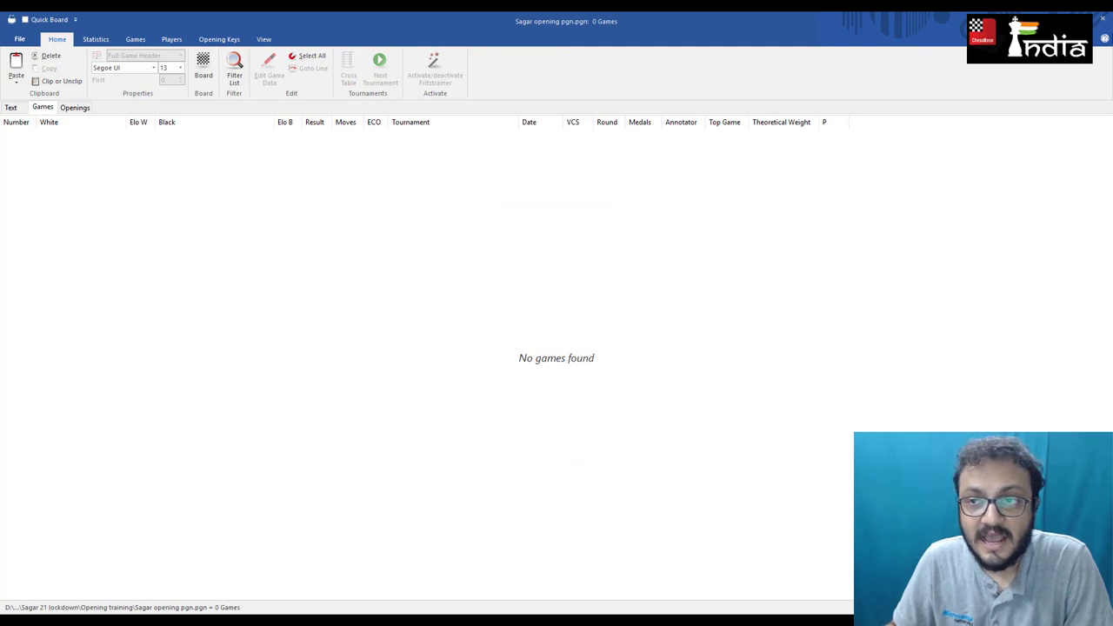
{"action": "key", "text": "alt+Tab"}
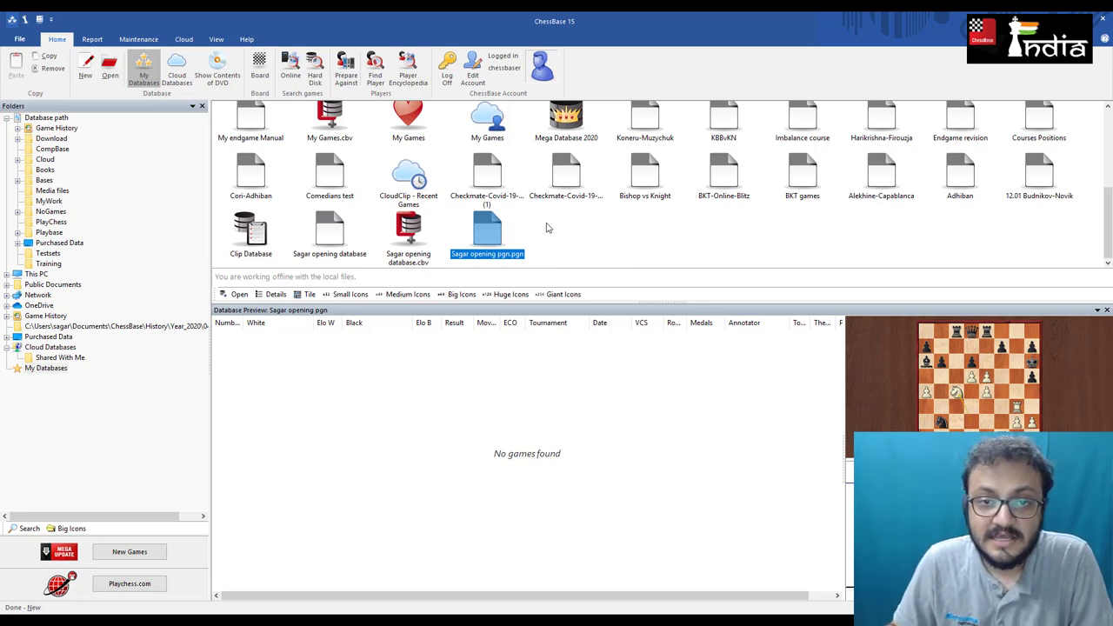
{"action": "double_click", "coordinate": [493, 248]}
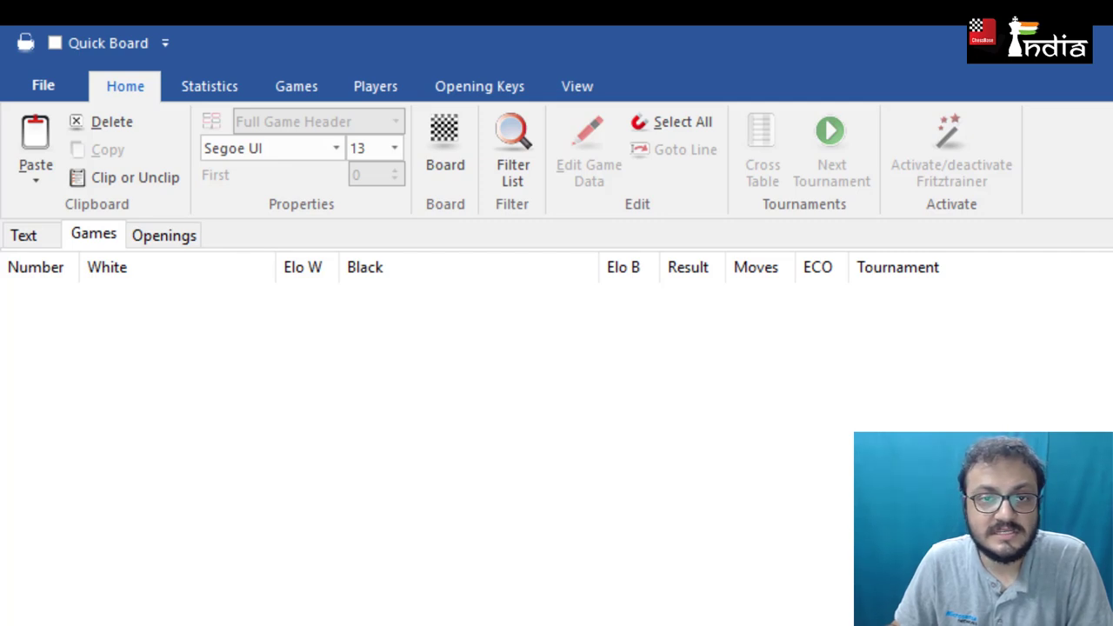
{"action": "left_click", "coordinate": [746, 521]}
{"action": "double_click", "coordinate": [746, 520]}
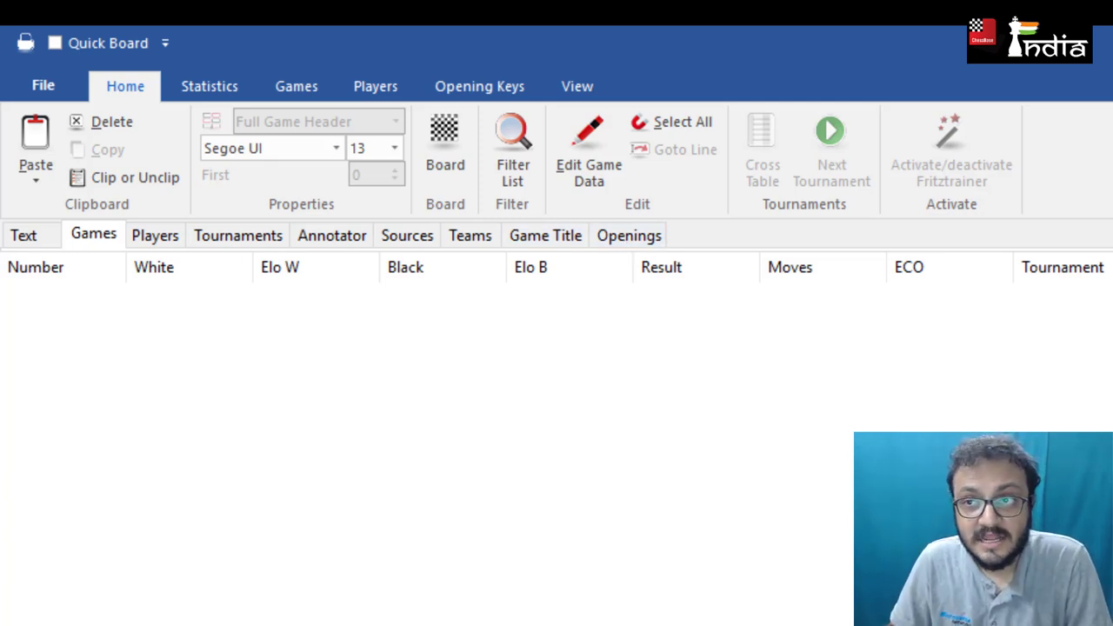
{"action": "key", "text": "Escape"}
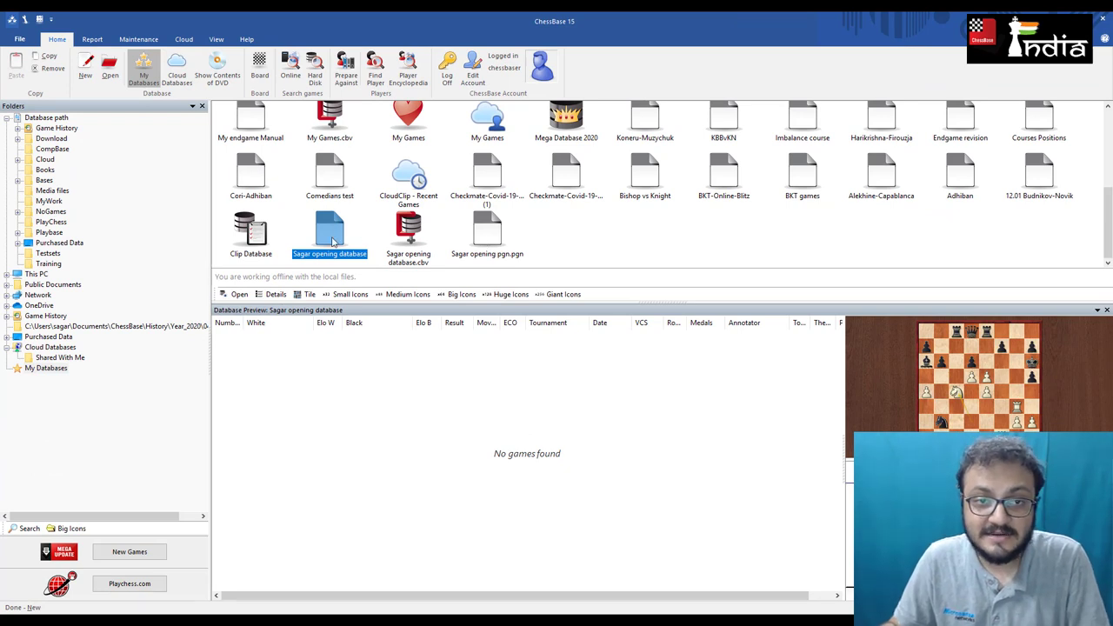
{"action": "right_click", "coordinate": [332, 241]}
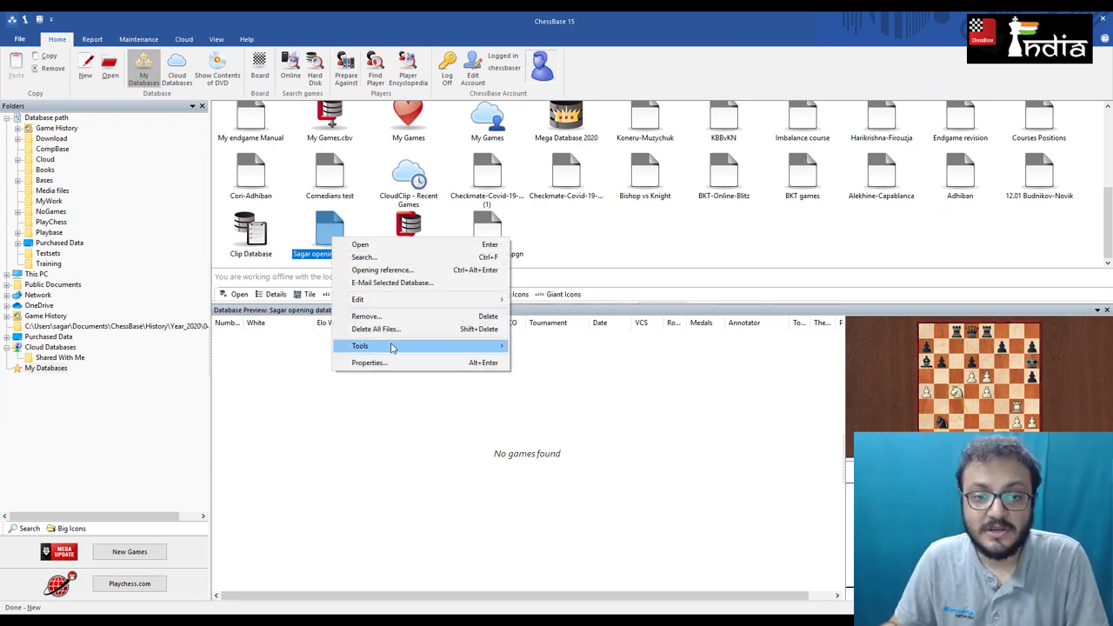
{"action": "left_click", "coordinate": [336, 231]}
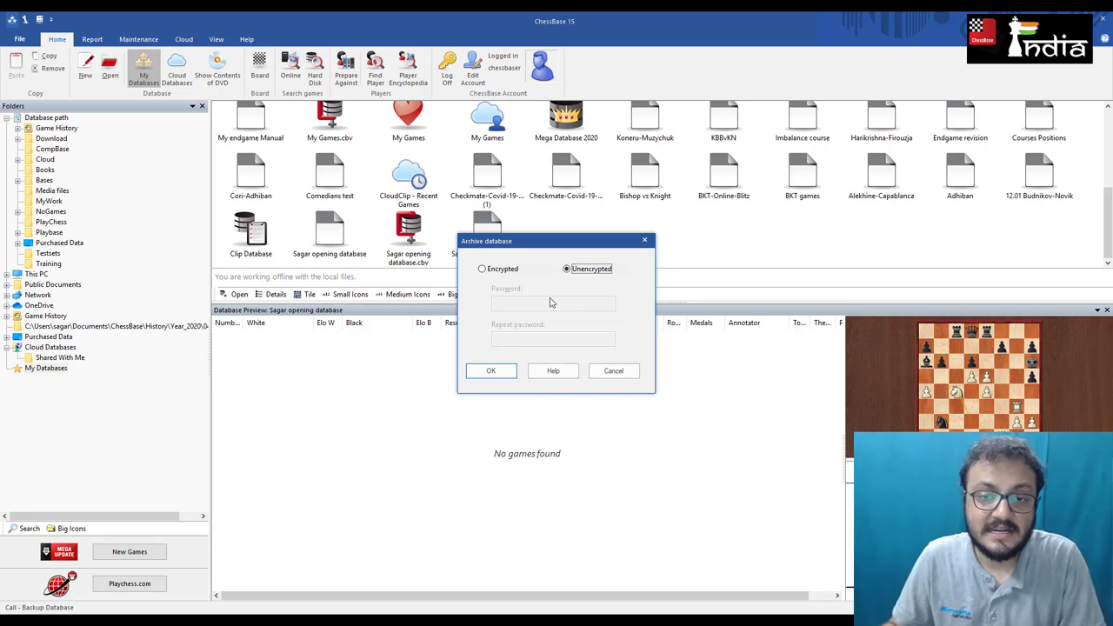
{"action": "left_click", "coordinate": [644, 241]}
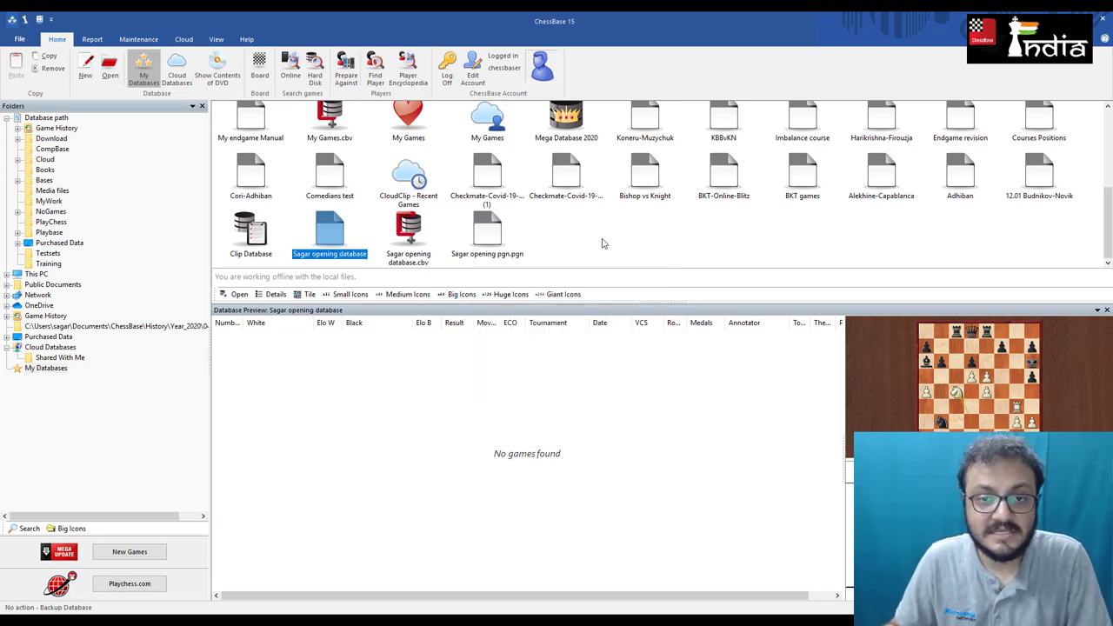
{"action": "left_click", "coordinate": [497, 241]}
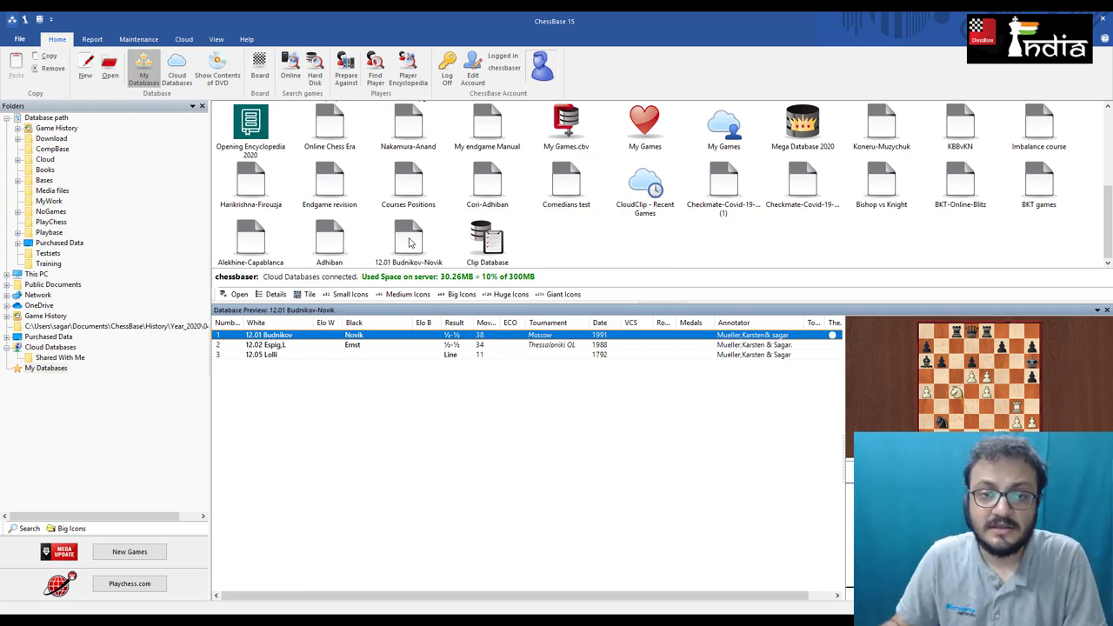
Step: Publish all games of the 12.01 Budnikov-Novik database to the web using One Click Publication
{"action": "double_click", "coordinate": [412, 243]}
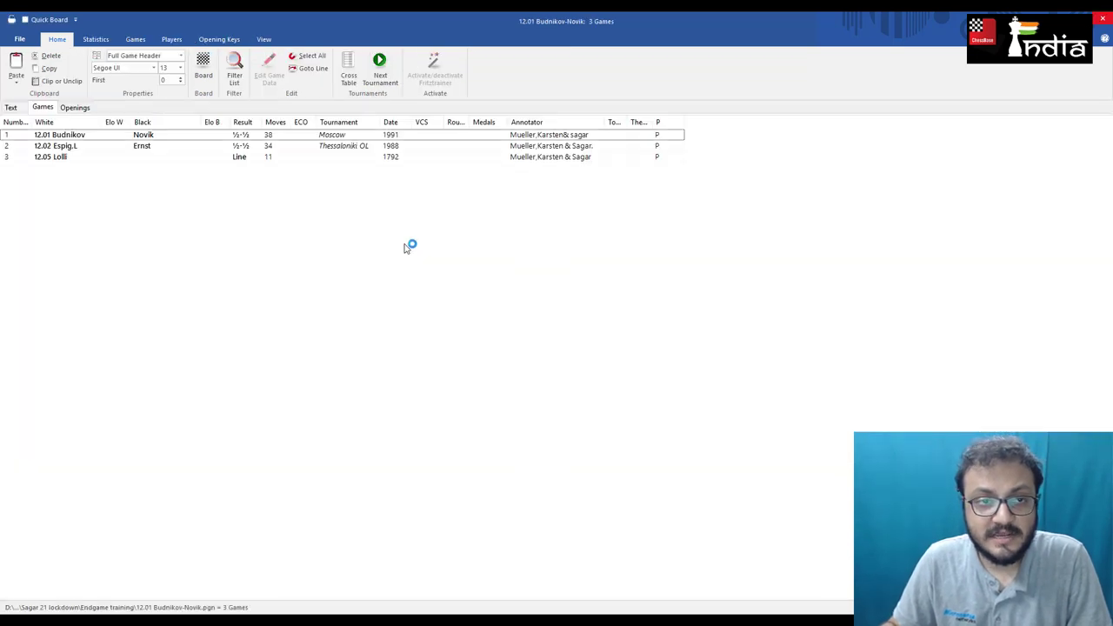
{"action": "left_click", "coordinate": [224, 138]}
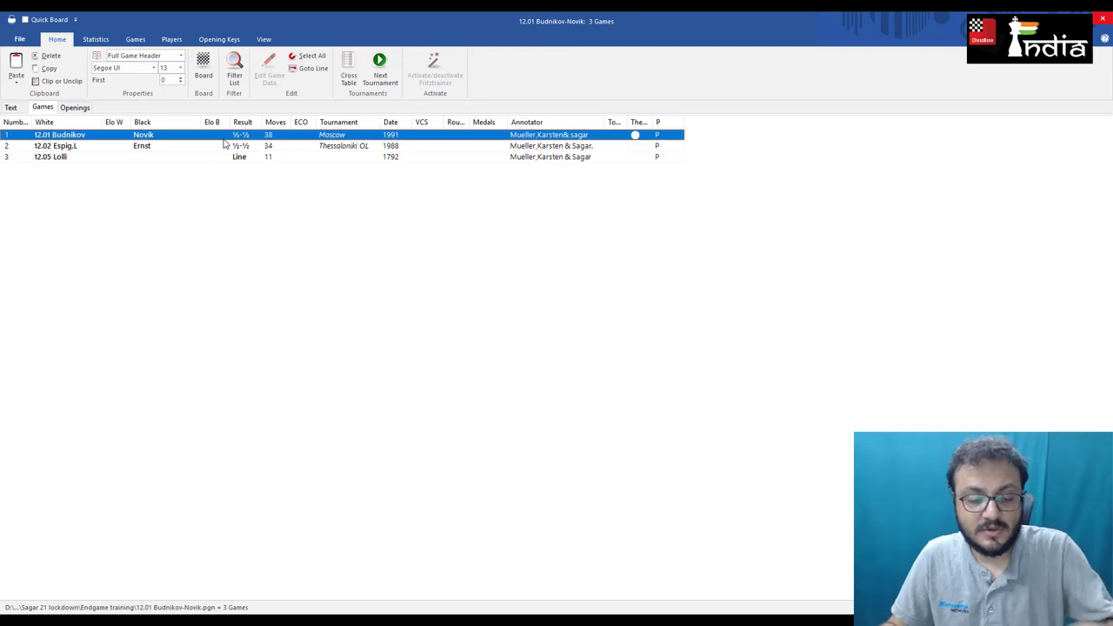
{"action": "key", "text": "ctrl+a"}
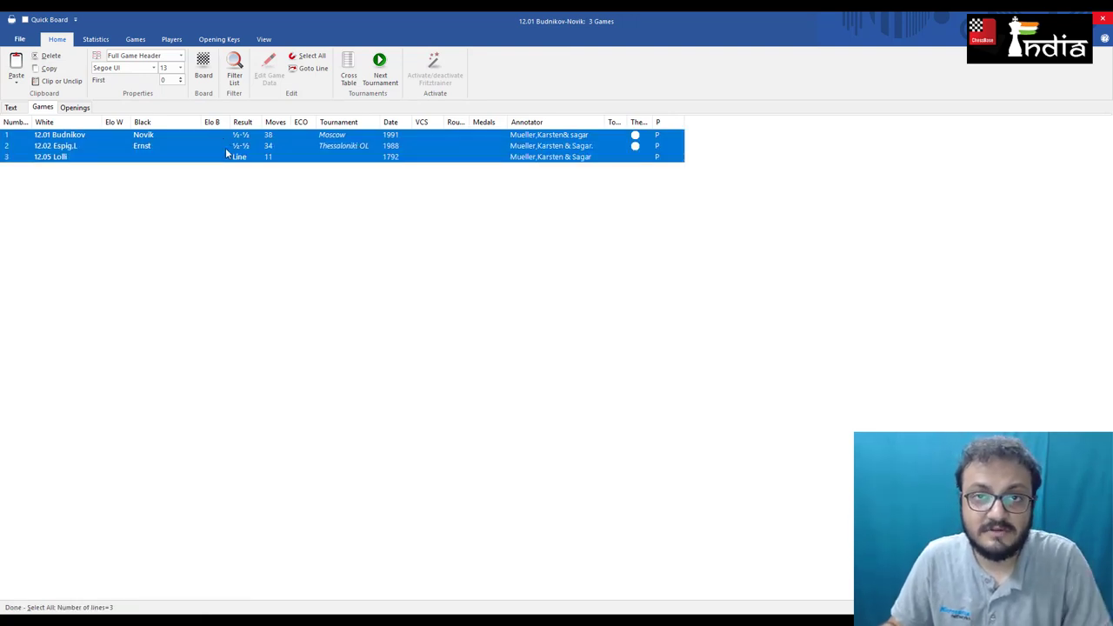
{"action": "right_click", "coordinate": [223, 151]}
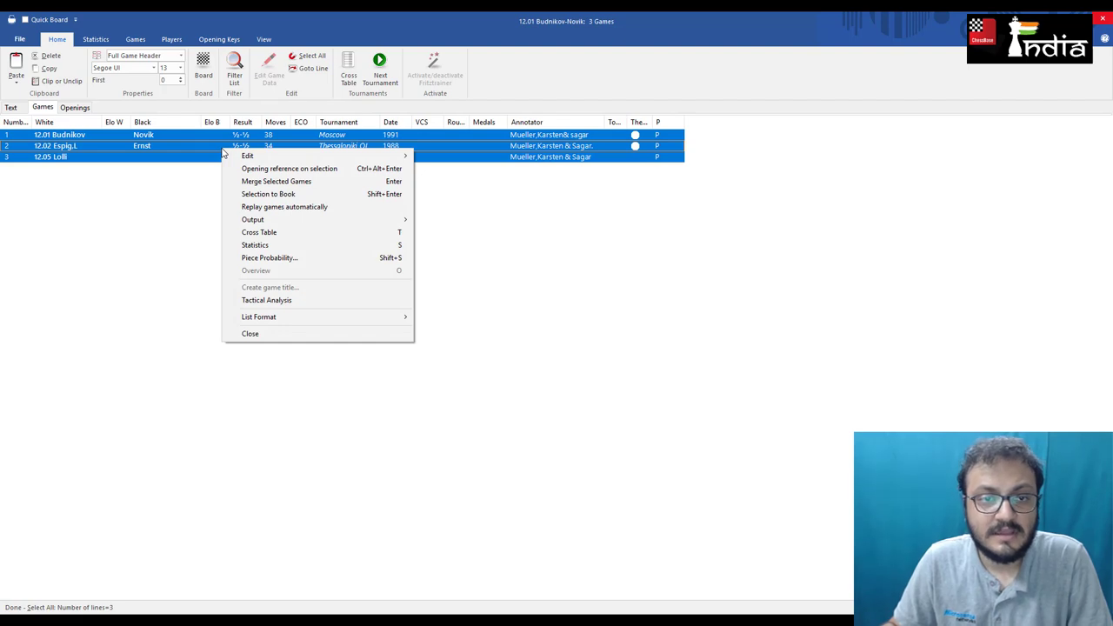
{"action": "mouse_move", "coordinate": [282, 220]}
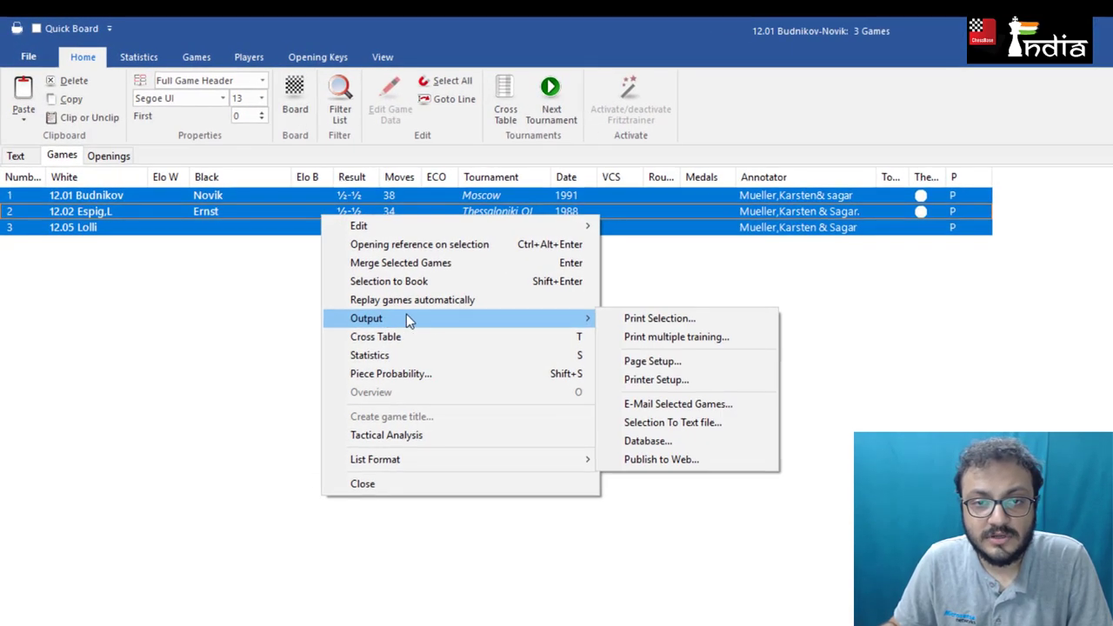
{"action": "left_click", "coordinate": [708, 458]}
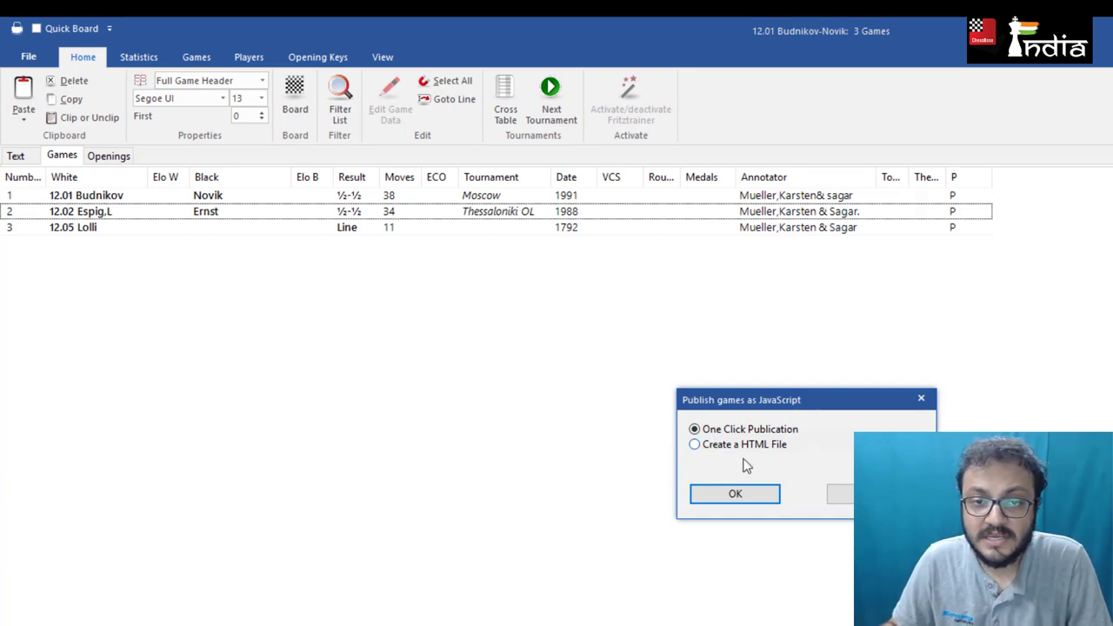
{"action": "left_click", "coordinate": [735, 495]}
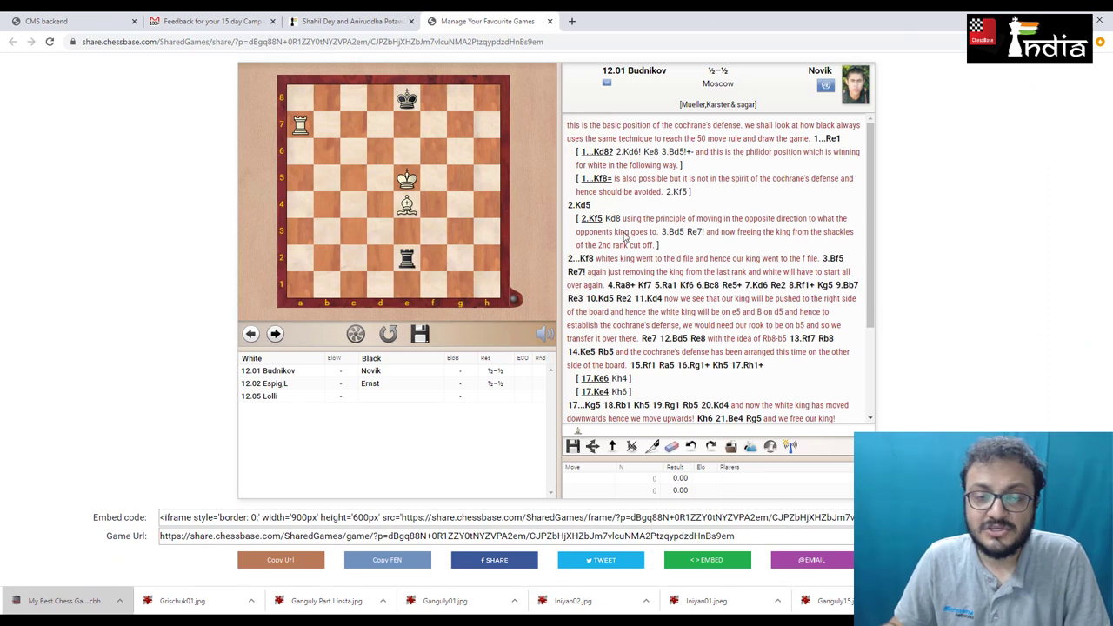
Step: Examine the published page's share address and its game list, including the 12.02 and 12.05 games
{"action": "left_click", "coordinate": [278, 45]}
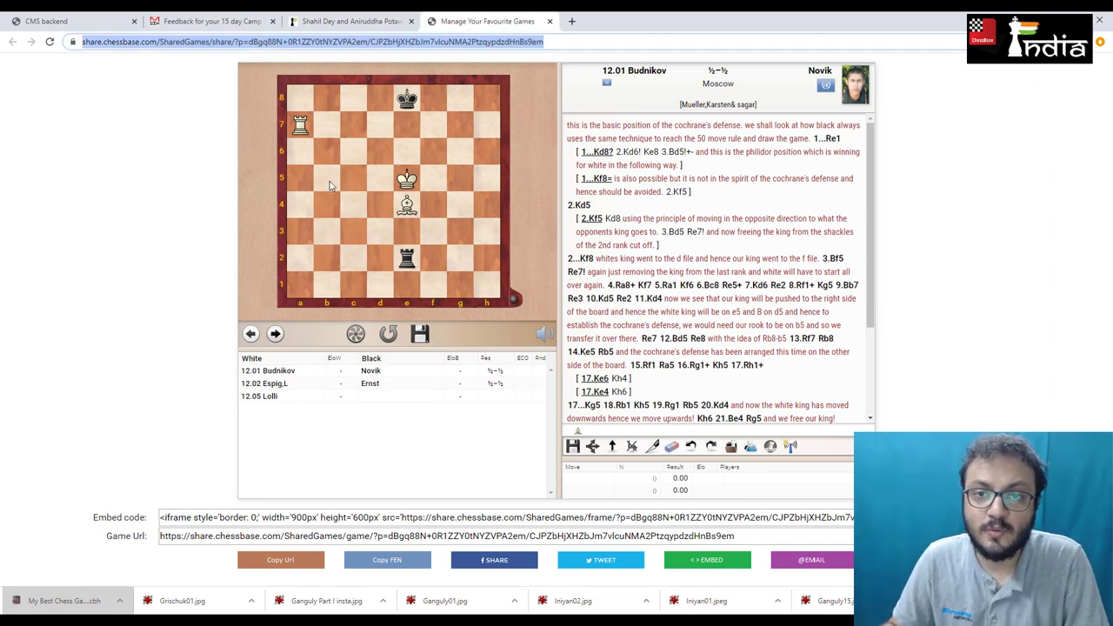
{"action": "left_click", "coordinate": [359, 388]}
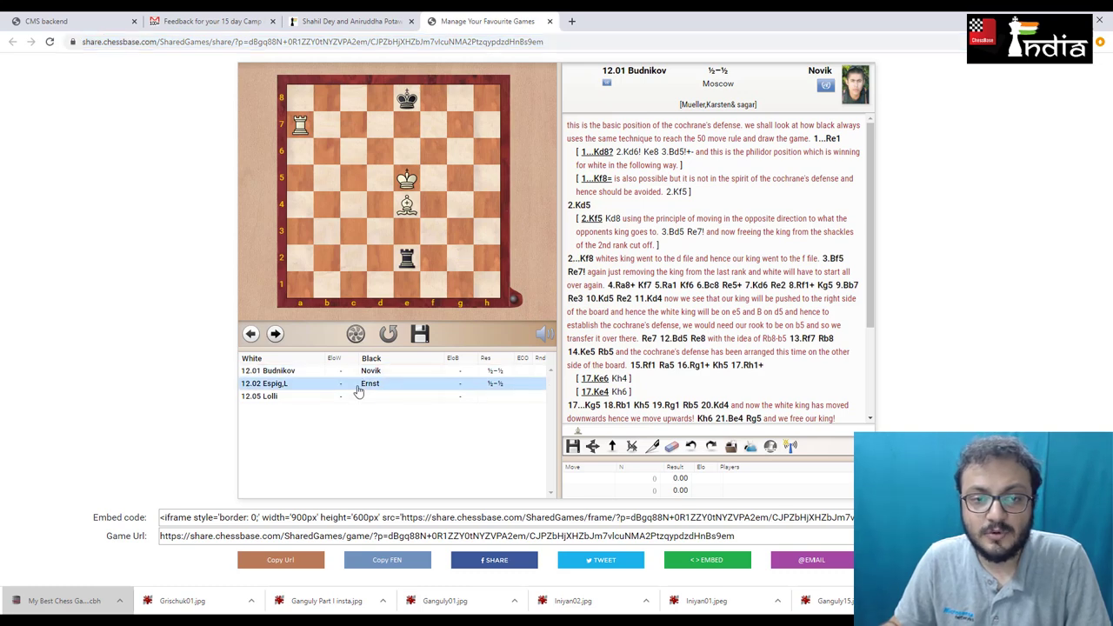
{"action": "left_click", "coordinate": [350, 398]}
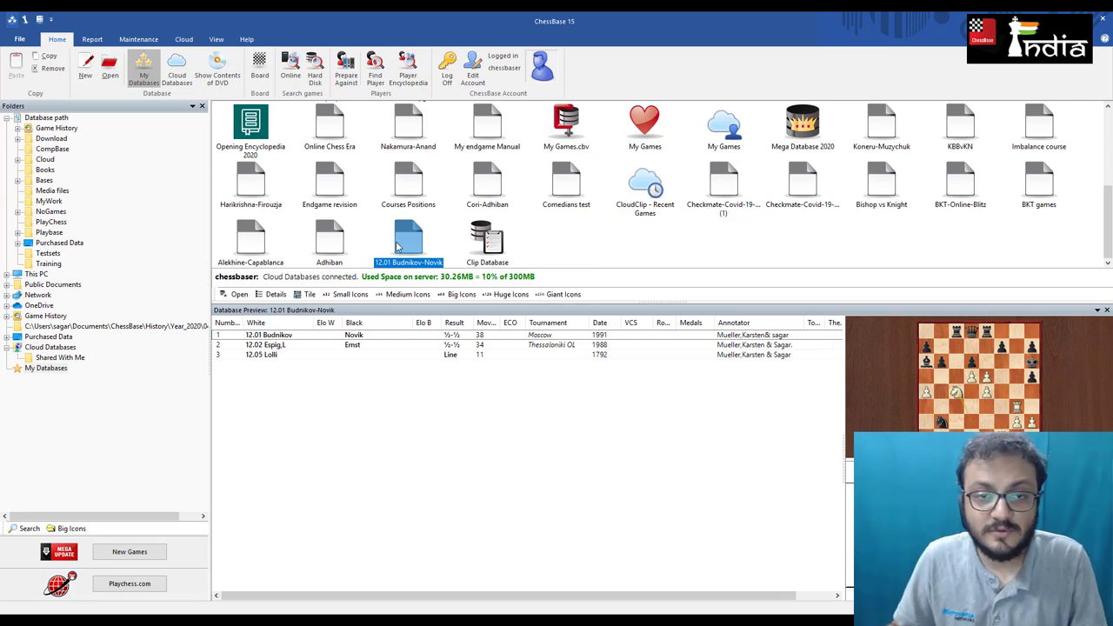
Step: Reopen the 12.01 Budnikov-Novik database and review the output options for all of its games
{"action": "right_click", "coordinate": [409, 244]}
{"action": "left_click", "coordinate": [435, 261]}
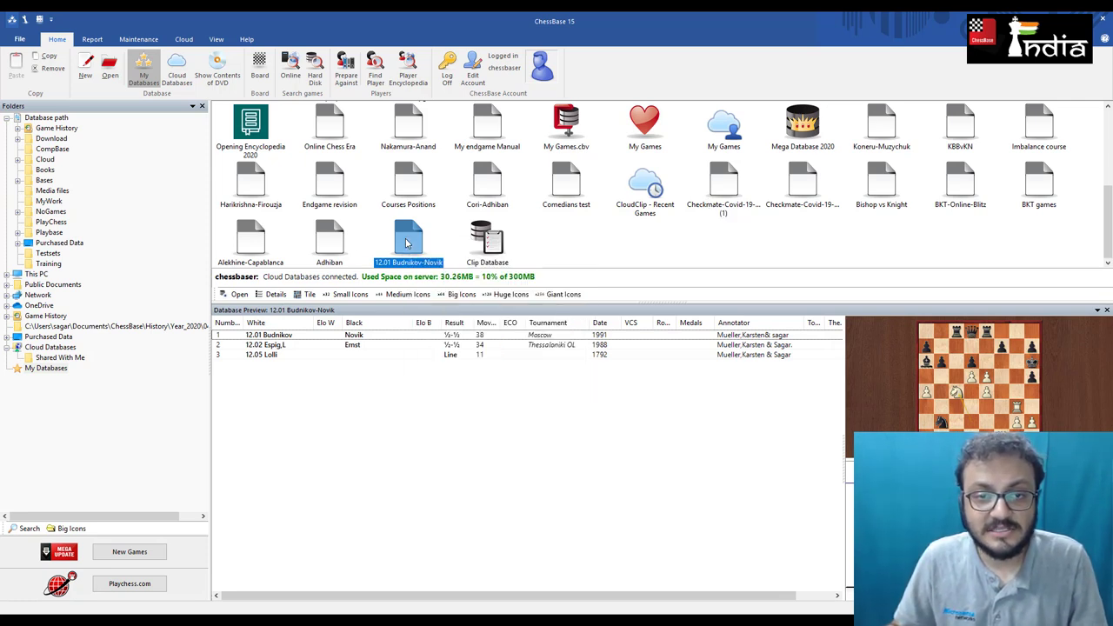
{"action": "left_click", "coordinate": [129, 139]}
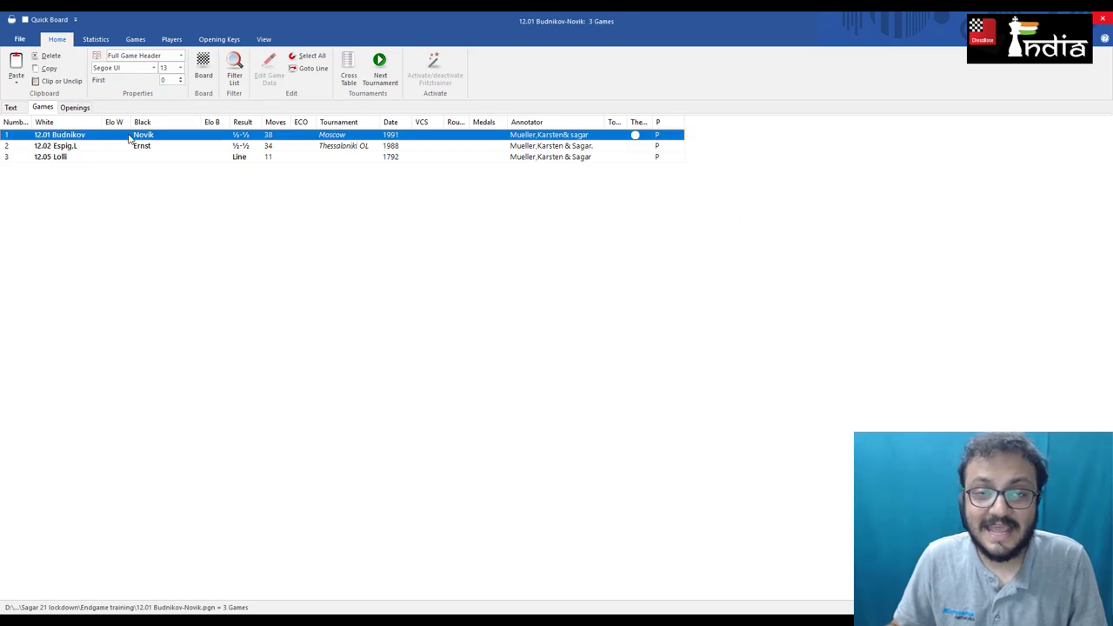
{"action": "key", "text": "ctrl+a"}
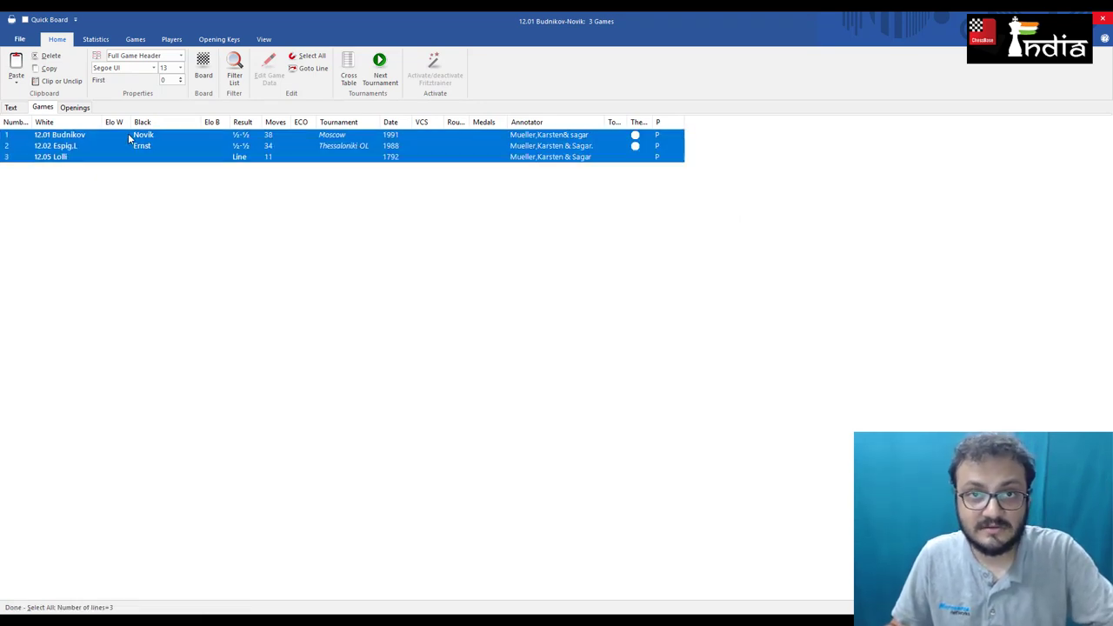
{"action": "right_click", "coordinate": [128, 139]}
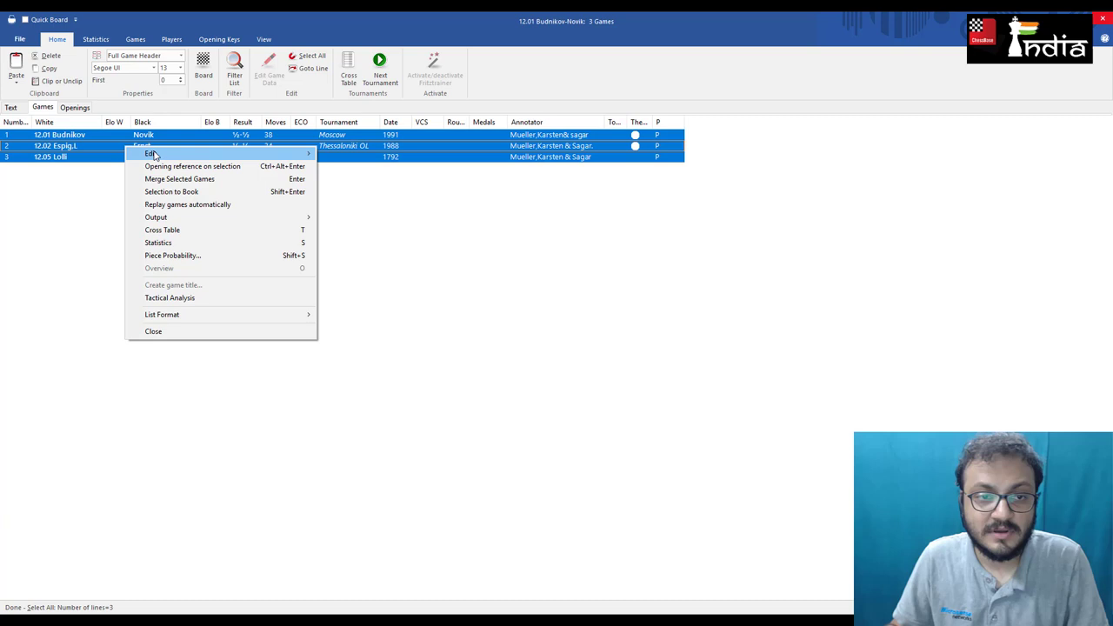
{"action": "mouse_move", "coordinate": [241, 222]}
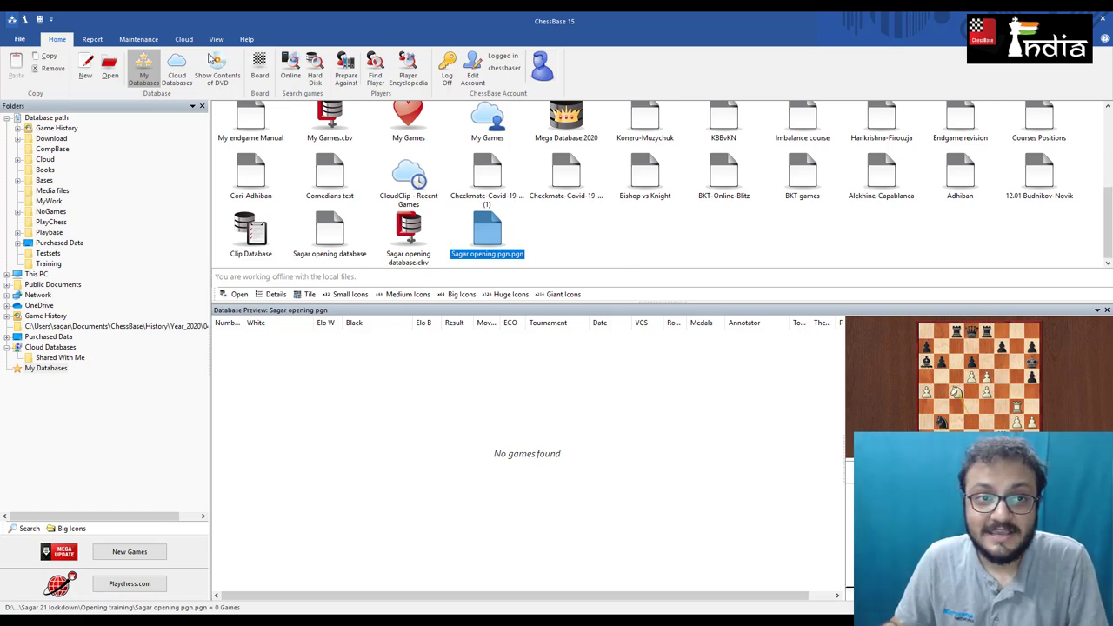
Step: Open the cloud databases
{"action": "left_click", "coordinate": [179, 76]}
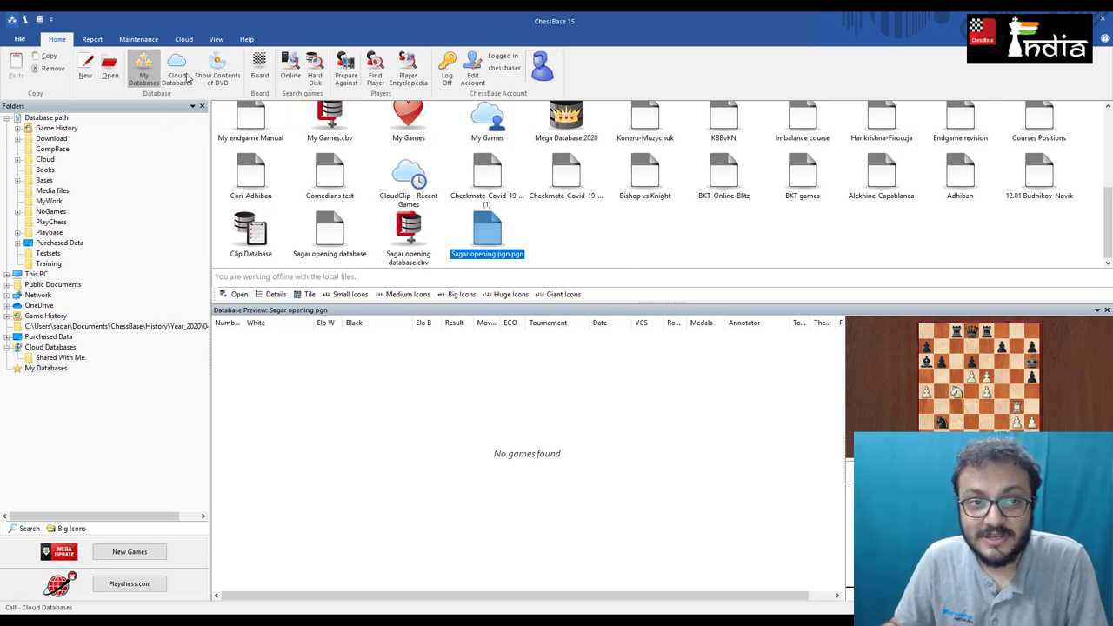